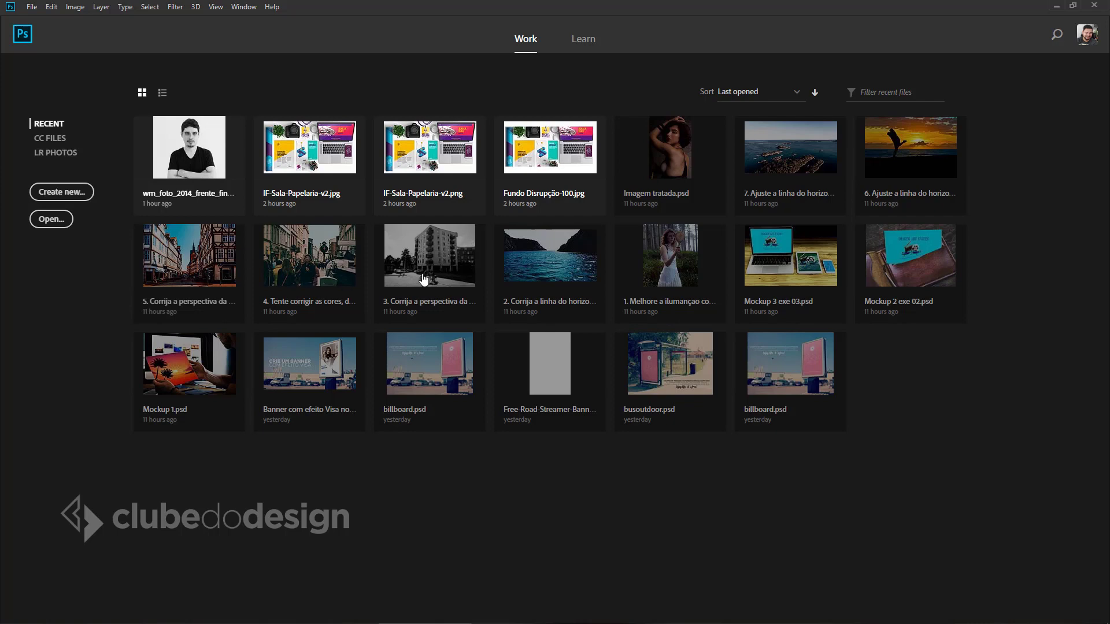
- Create a blank 11 × 8 inch landscape Letter document at 300 ppi from the Print presets
click(86, 196)
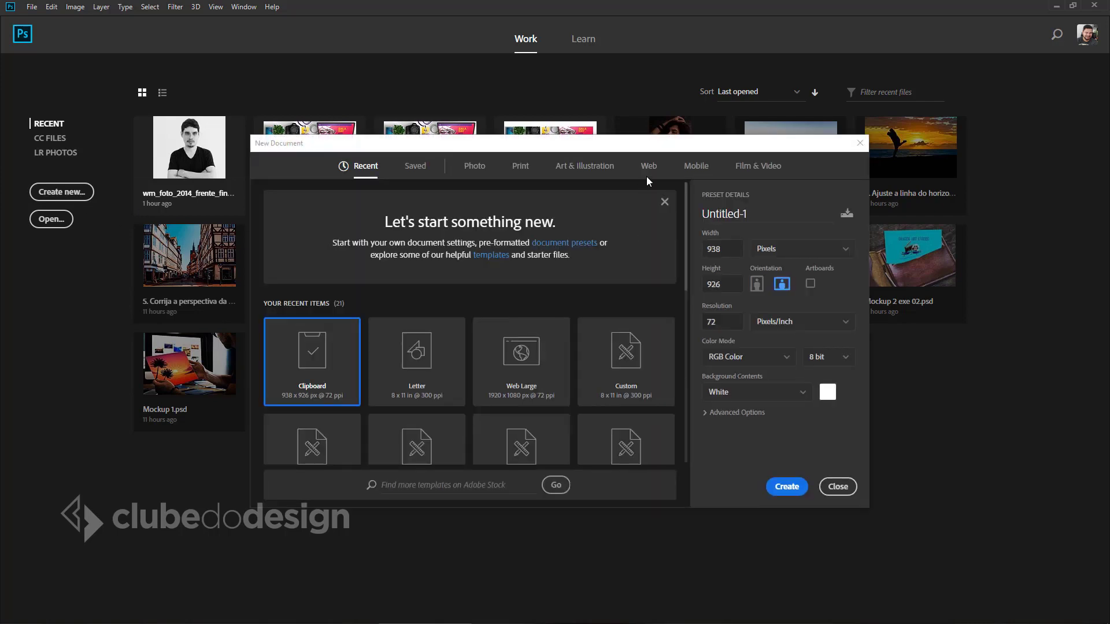
click(516, 169)
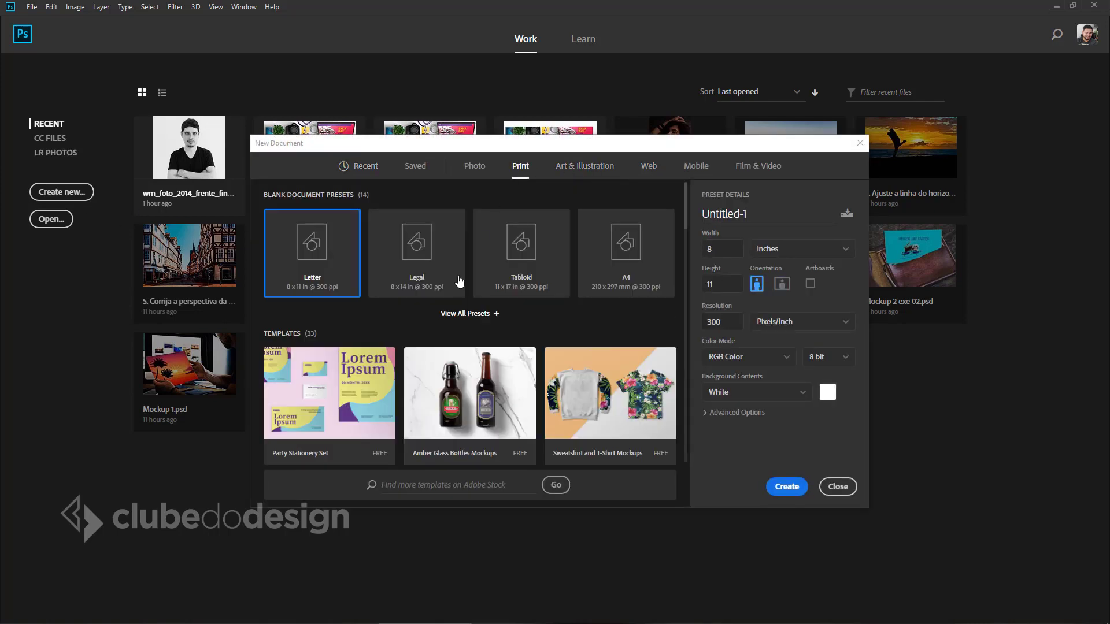
click(781, 284)
click(787, 492)
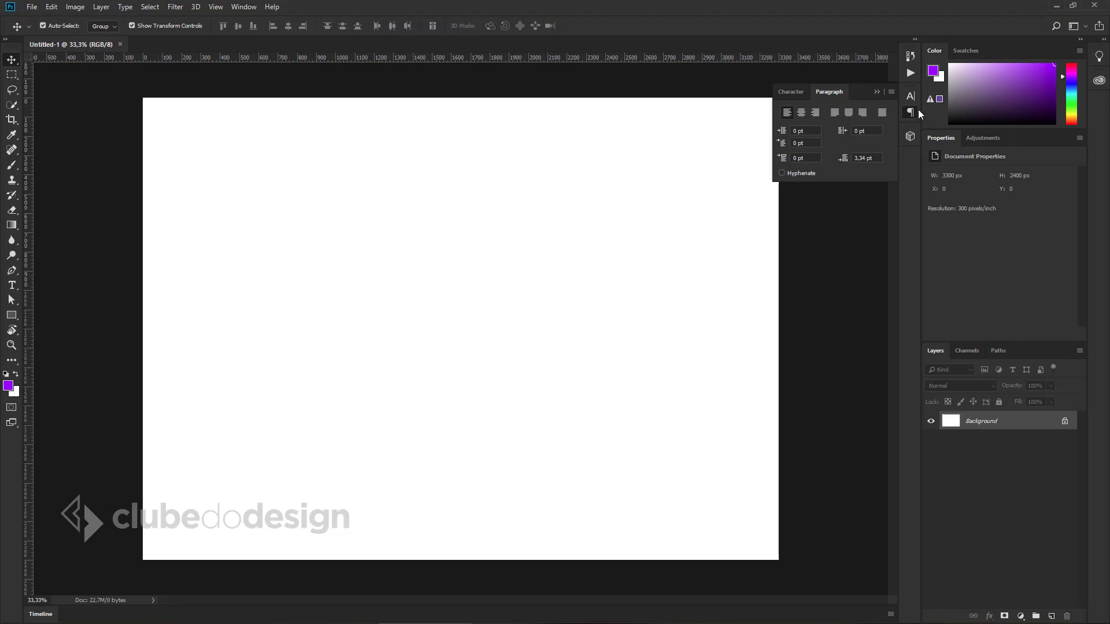
- Close the Character/Paragraph panel and drag out three green rectangles diagonally with the Rectangle tool
click(876, 93)
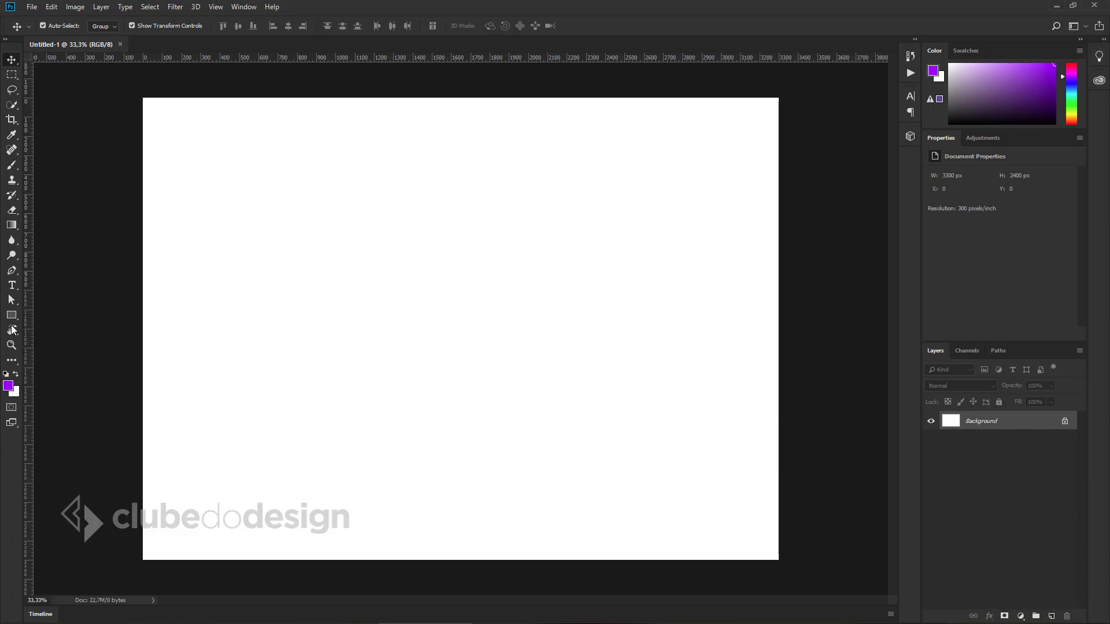
click(12, 316)
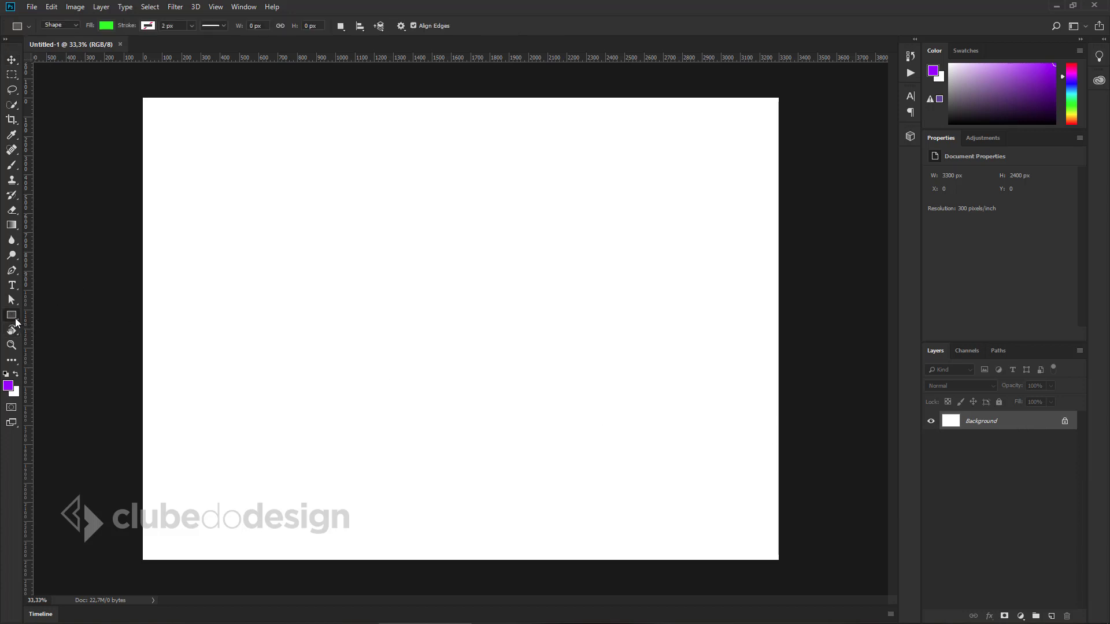
right_click(16, 322)
click(56, 315)
mouse_move(190, 162)
mouse_down()
mouse_move(297, 250)
mouse_move(481, 355)
mouse_up()
drag(571, 364, 708, 473)
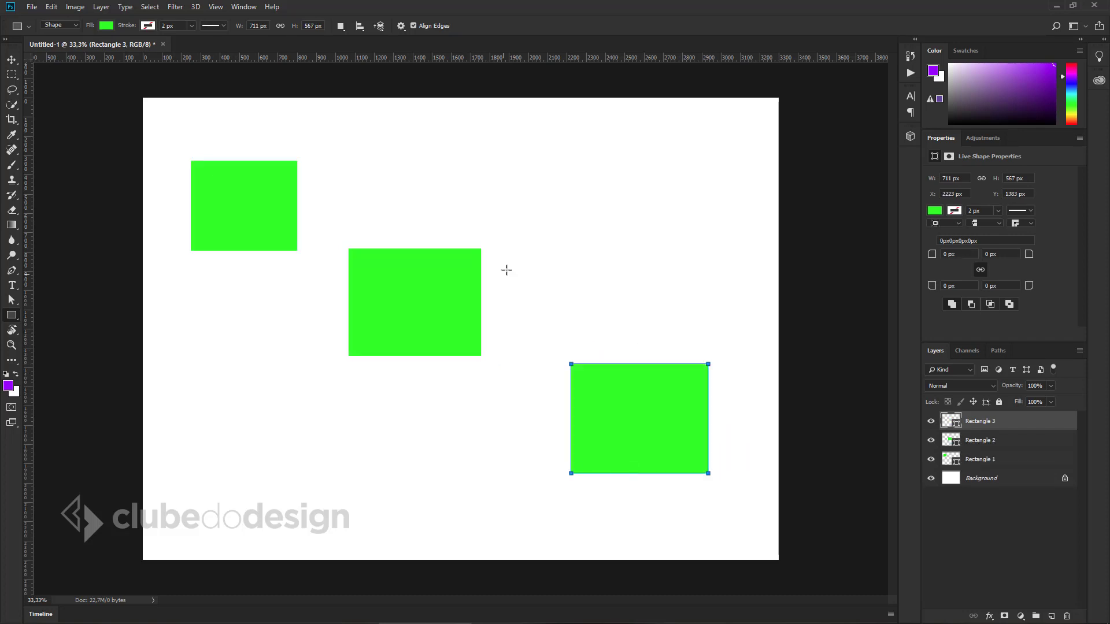
- Give the top-left rectangle a magenta fill
click(12, 59)
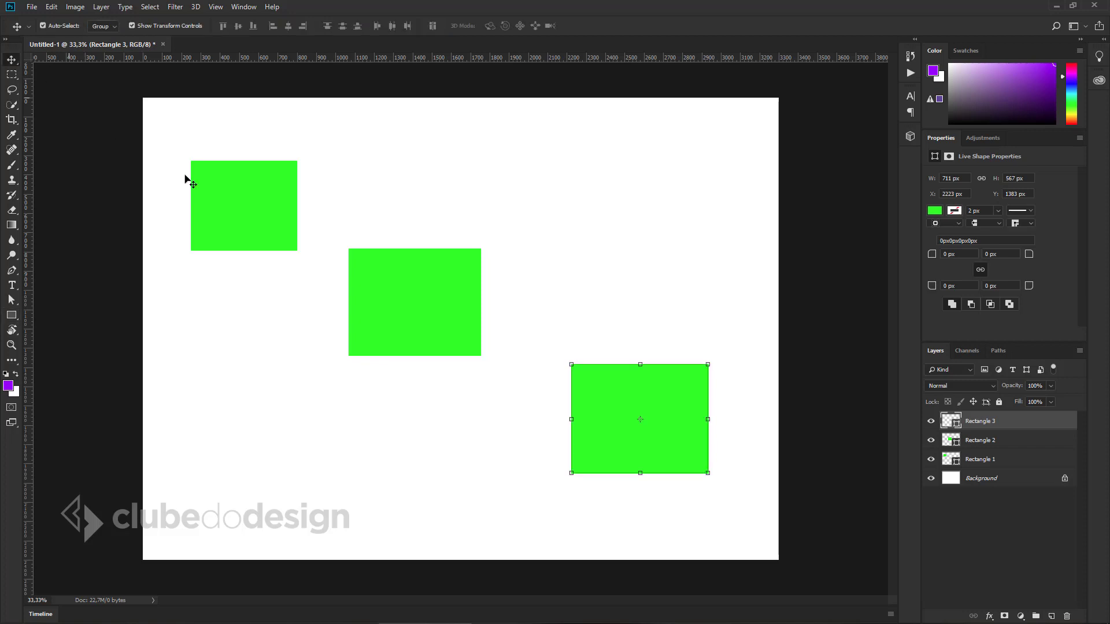
click(240, 200)
click(938, 211)
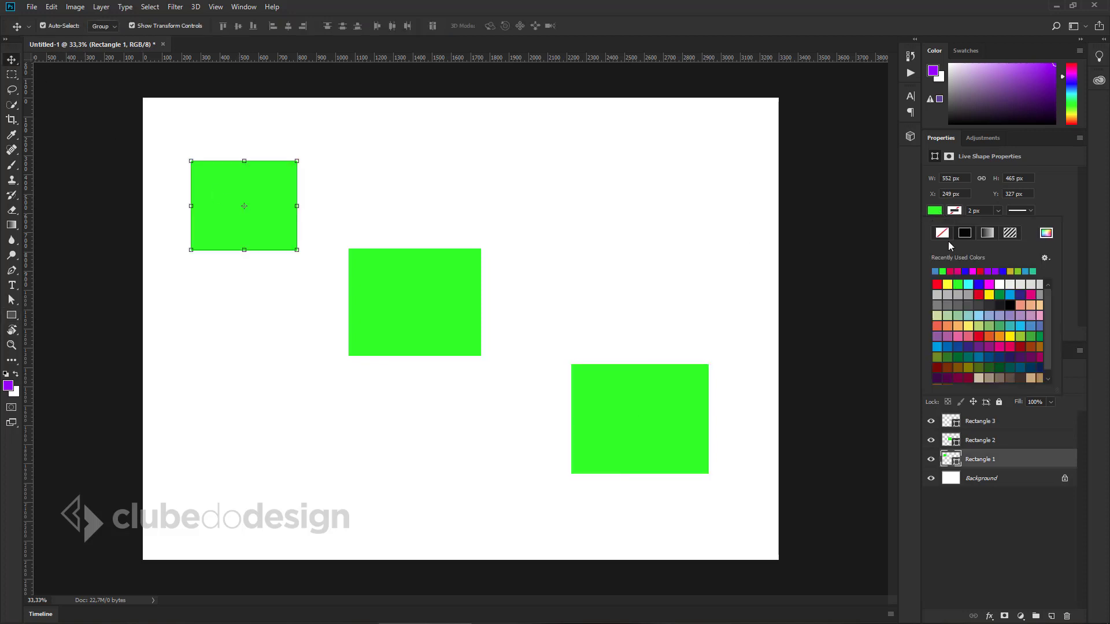
click(973, 271)
- Fill the middle rectangle blue and move it slightly right and down
click(424, 293)
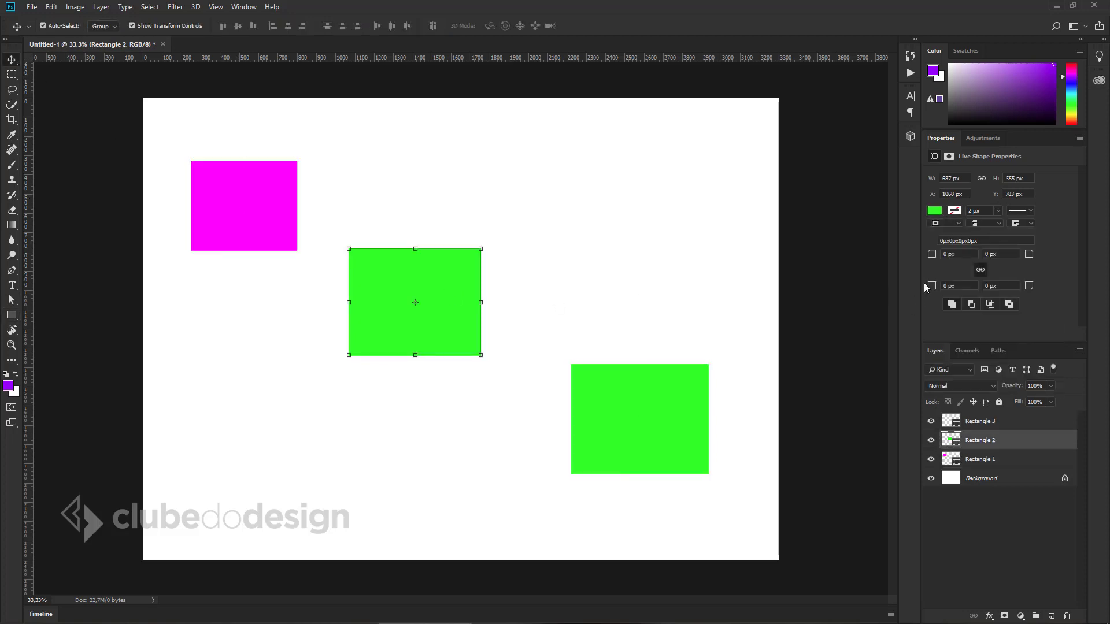
click(934, 210)
click(968, 283)
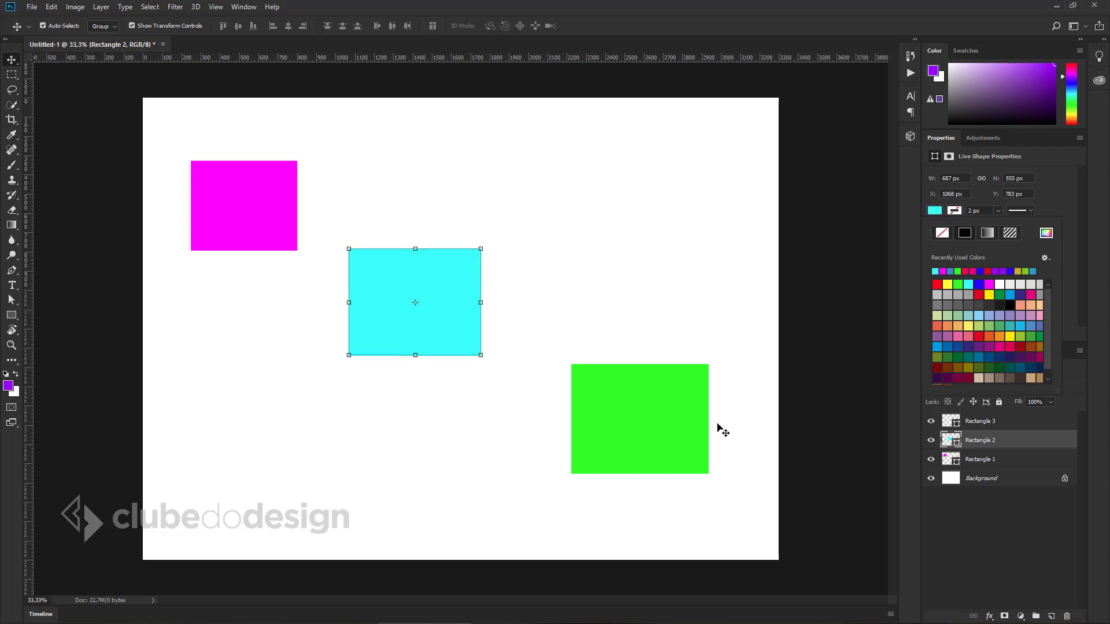
click(650, 431)
drag(443, 325, 470, 343)
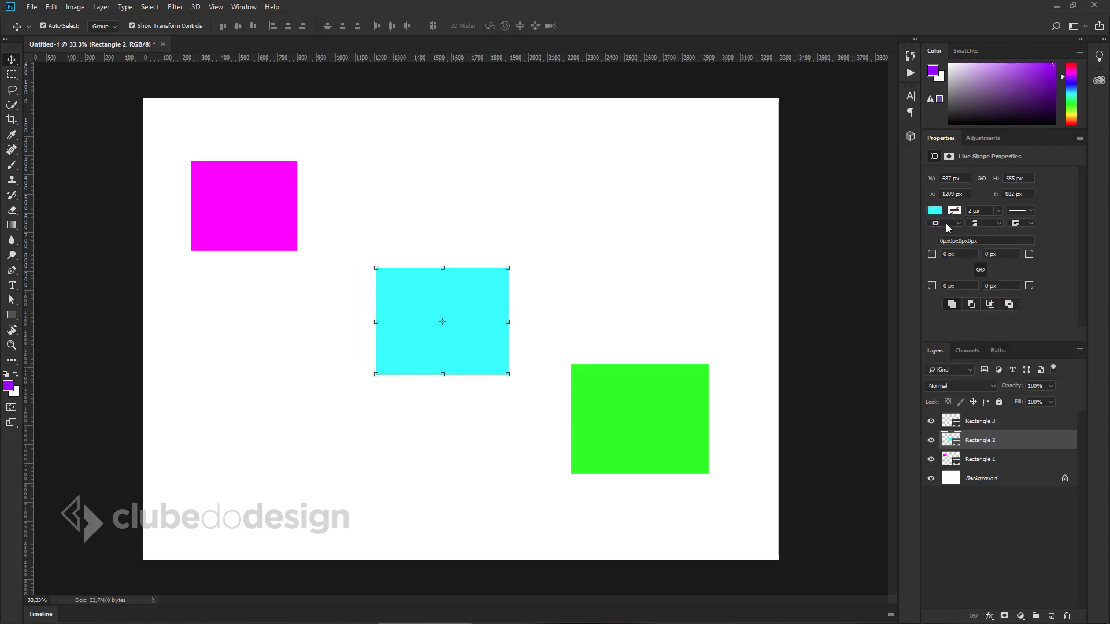
click(934, 210)
click(983, 283)
- Give the third rectangle a darker green fill and nudge the blue one slightly left
click(674, 411)
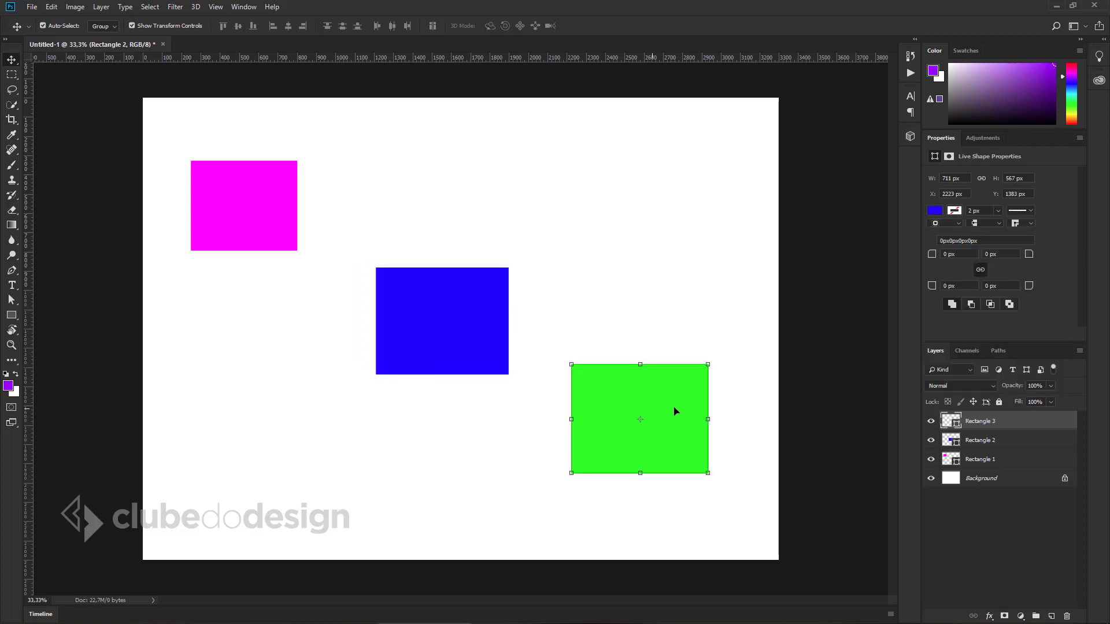
click(934, 211)
click(1009, 336)
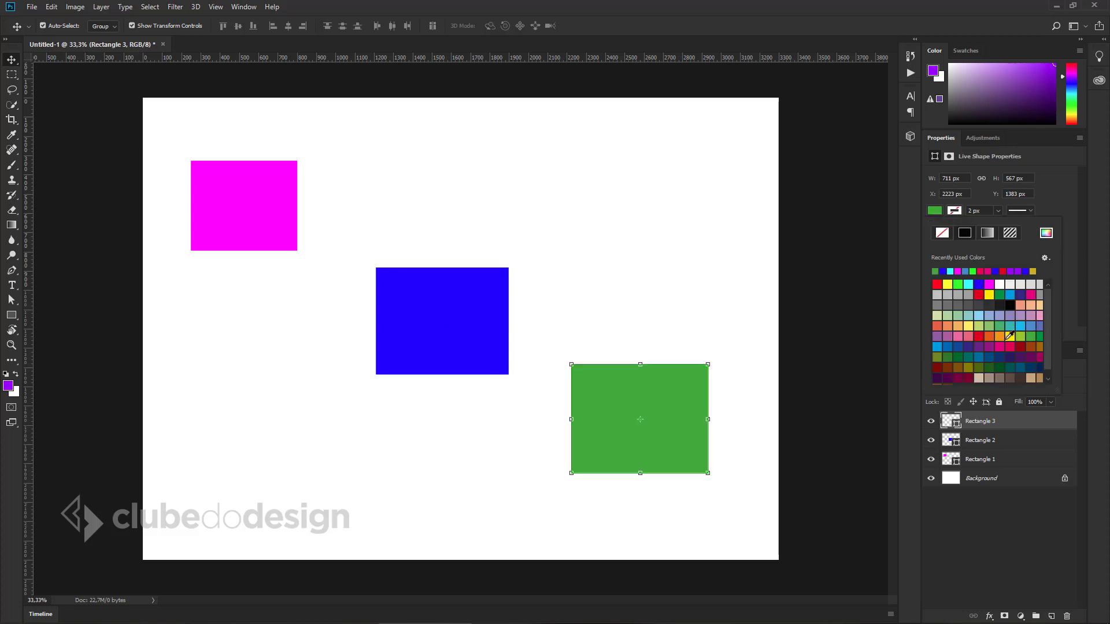
click(686, 312)
drag(453, 345, 448, 345)
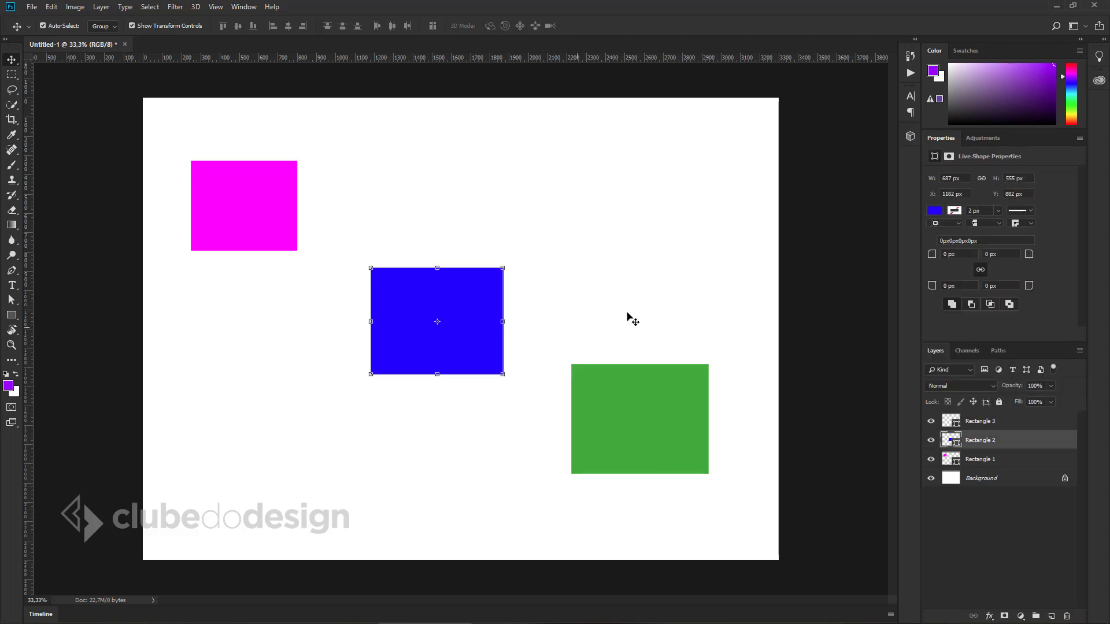
click(646, 307)
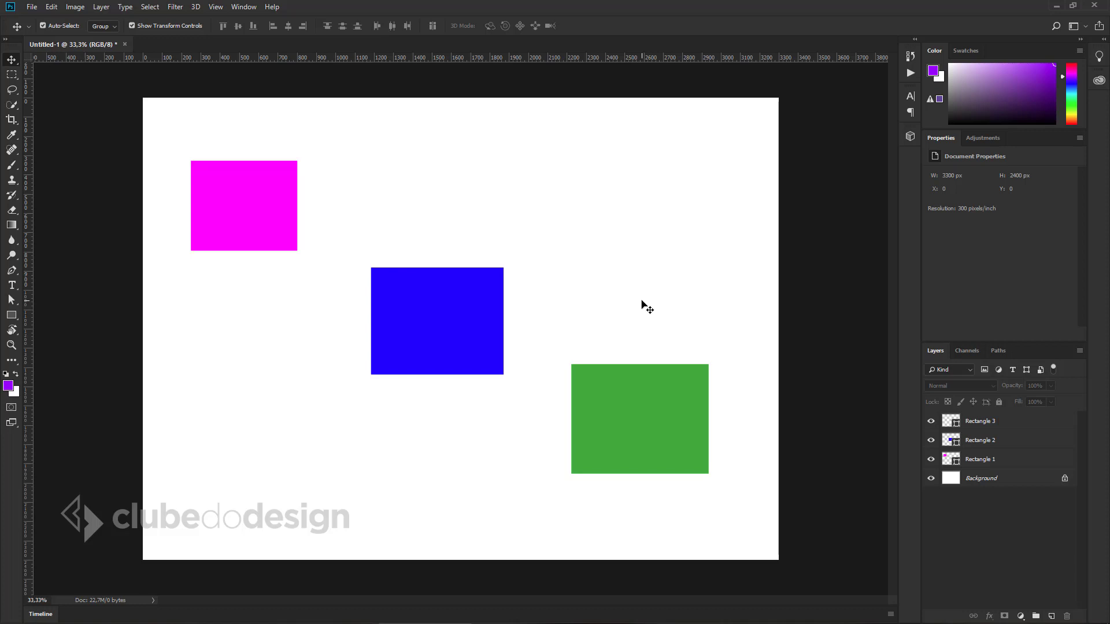
- Scale the magenta rectangle into a near-square with Free Transform, then shift the blue one slightly right
click(277, 231)
key(ctrl+t)
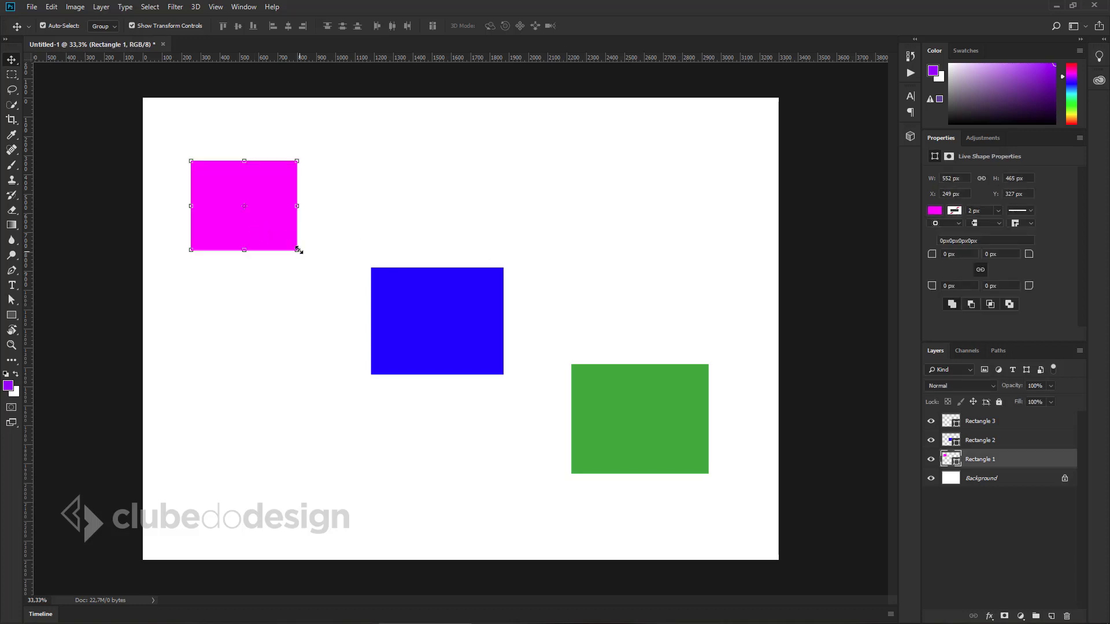
drag(297, 251, 310, 278)
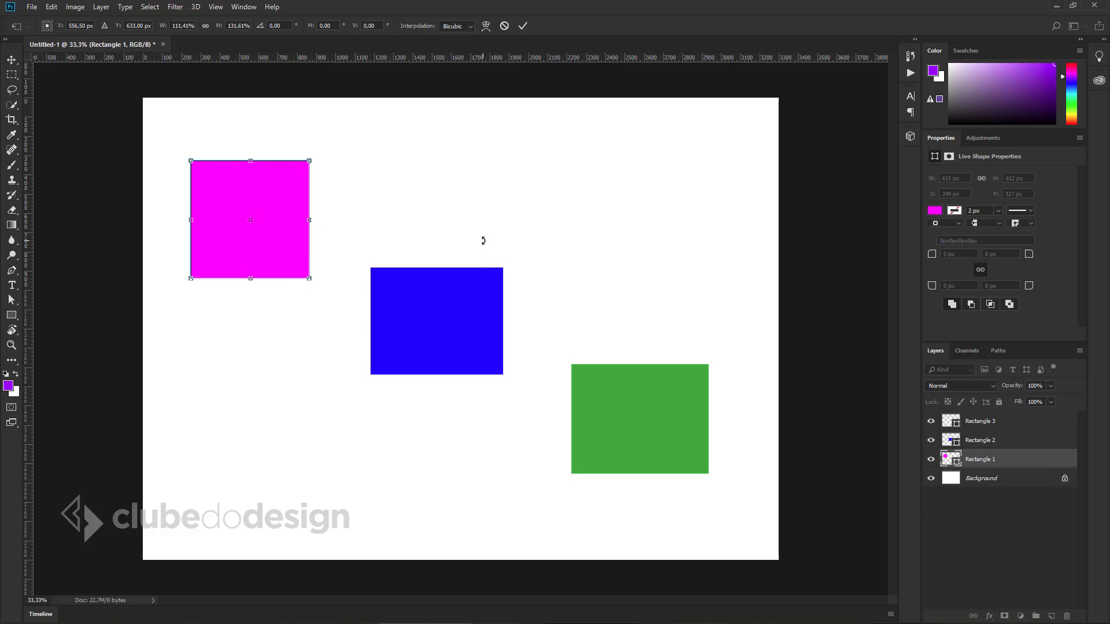
key(Return)
click(549, 243)
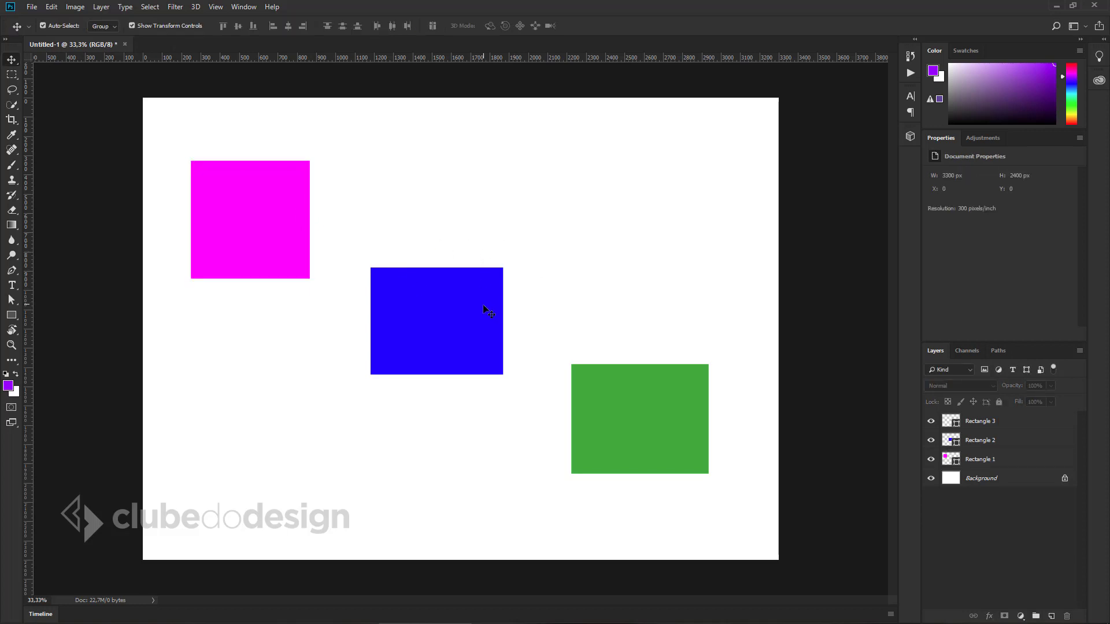
drag(483, 307, 490, 306)
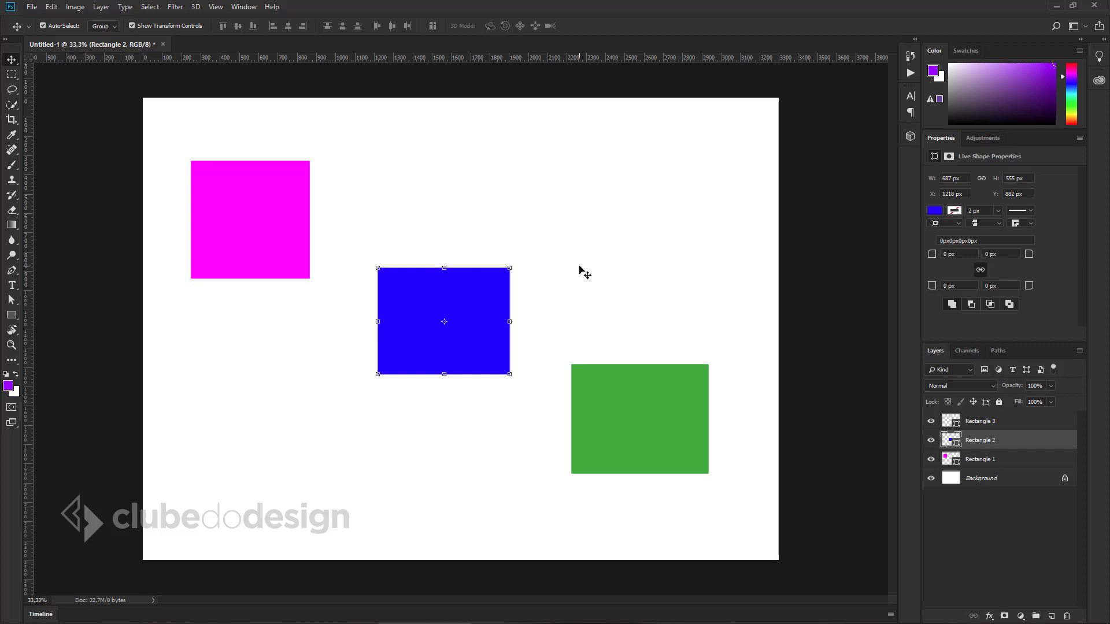
click(582, 270)
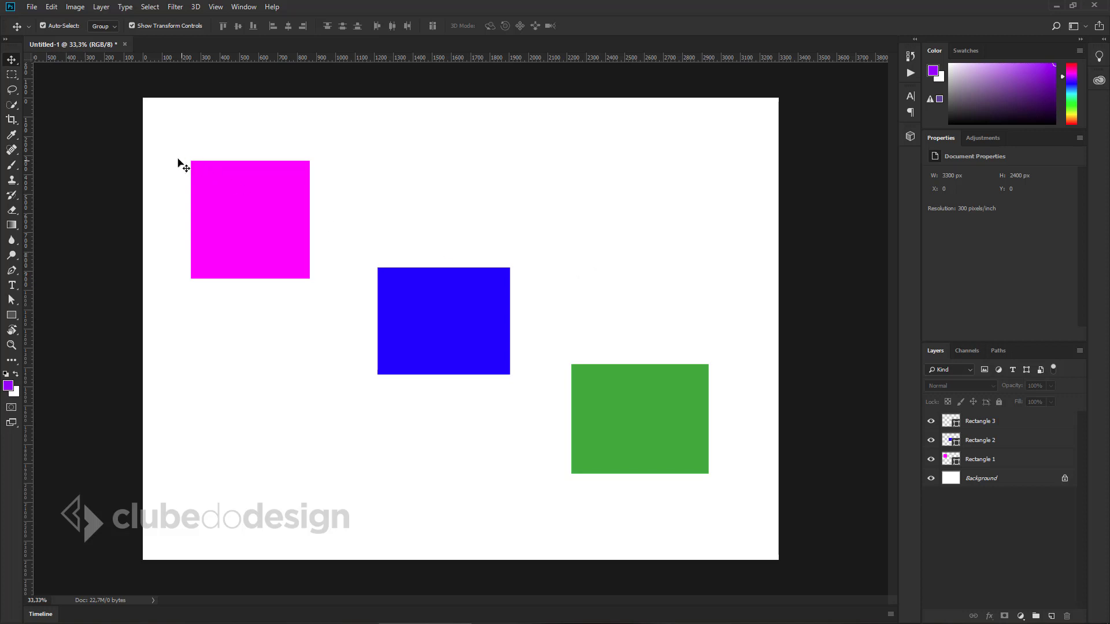
- Select the three rectangles on the canvas by marquee and by clicking, then deselect them
drag(165, 140, 719, 471)
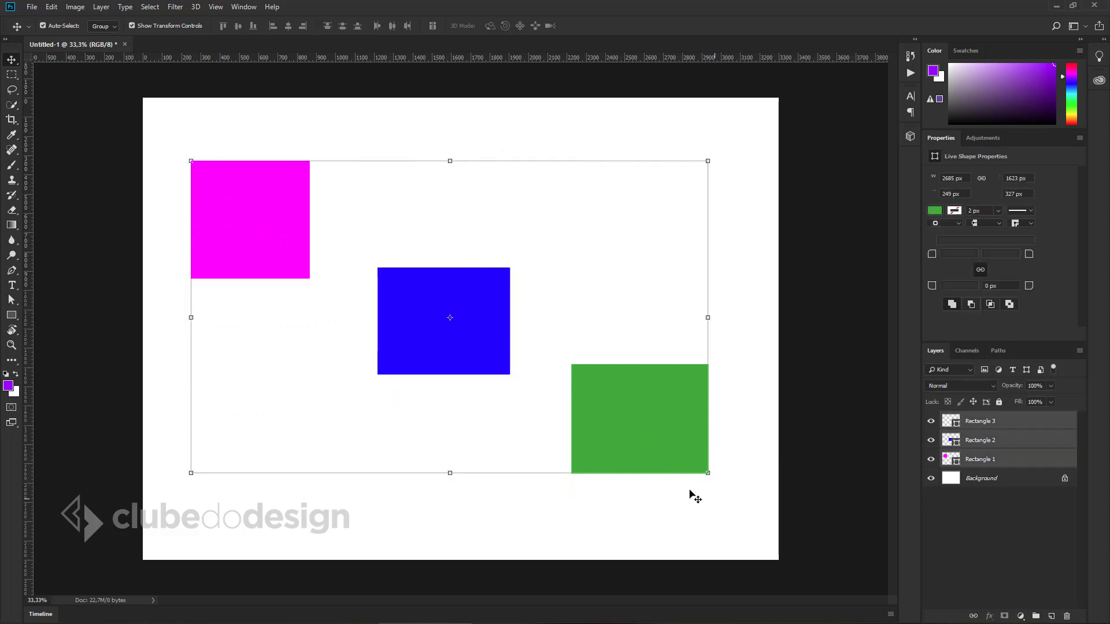
click(240, 211)
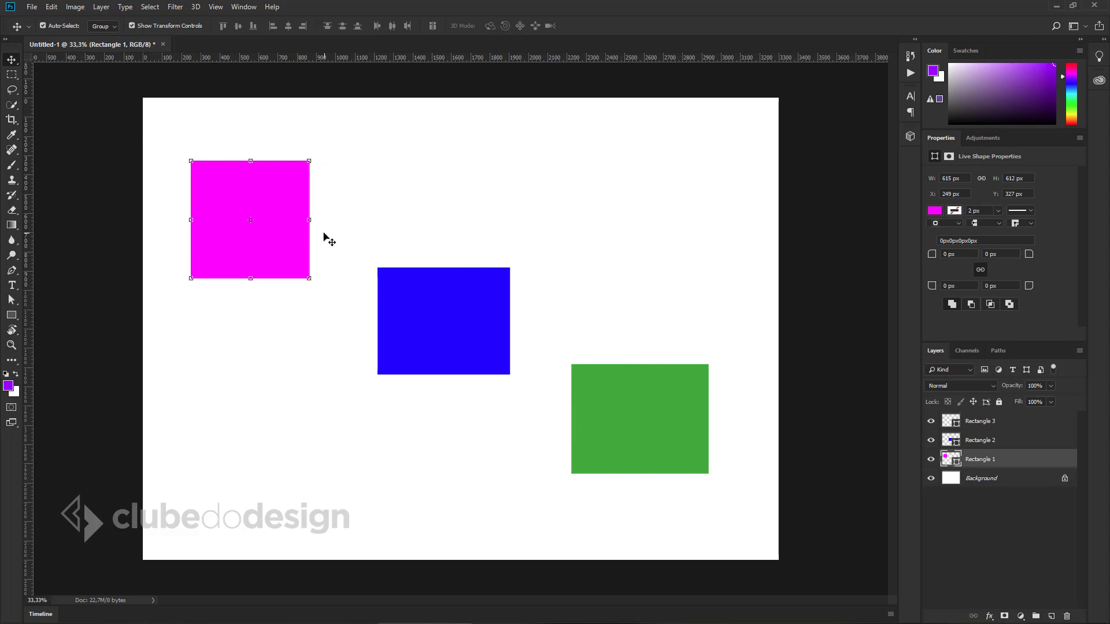
shift+click(437, 366)
shift+click(672, 433)
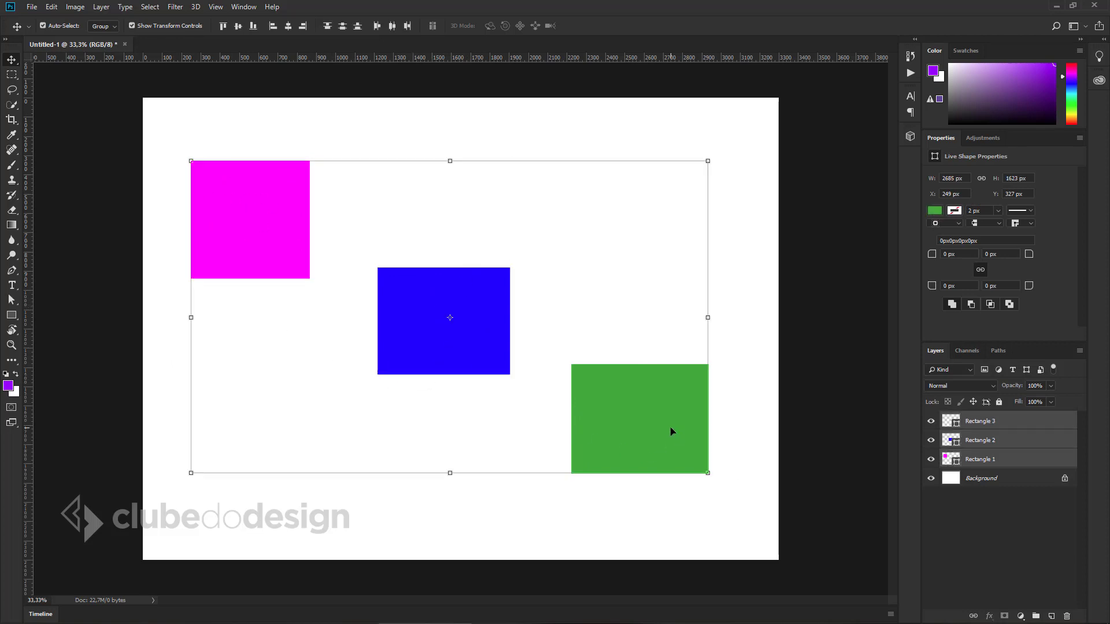
click(747, 323)
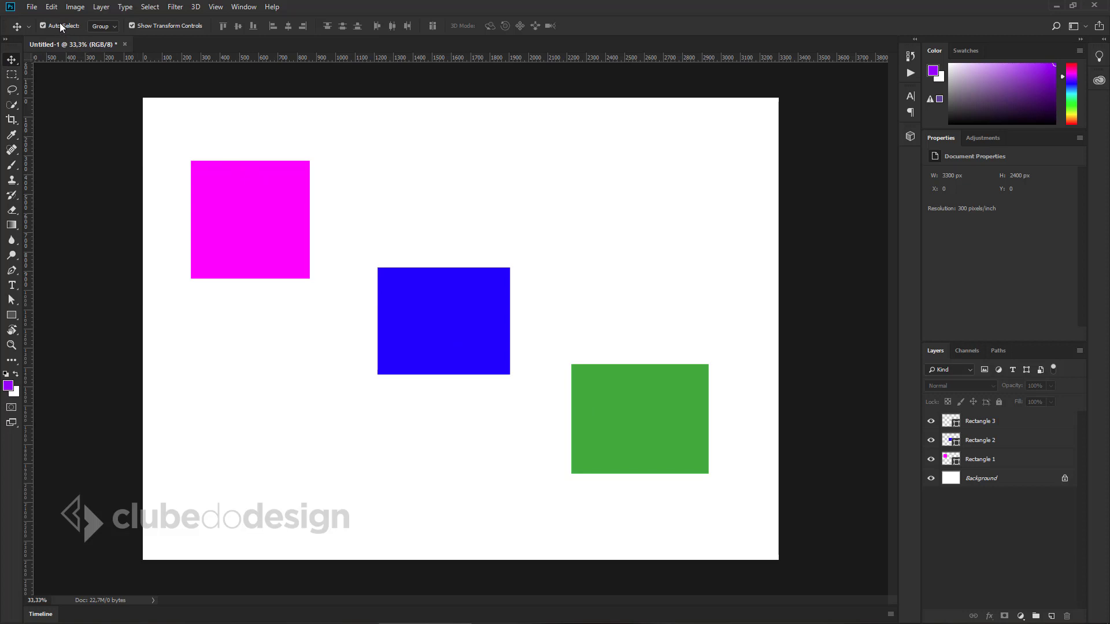
- Select the Rectangle 1–3 layers together in the Layers panel
click(249, 192)
click(428, 316)
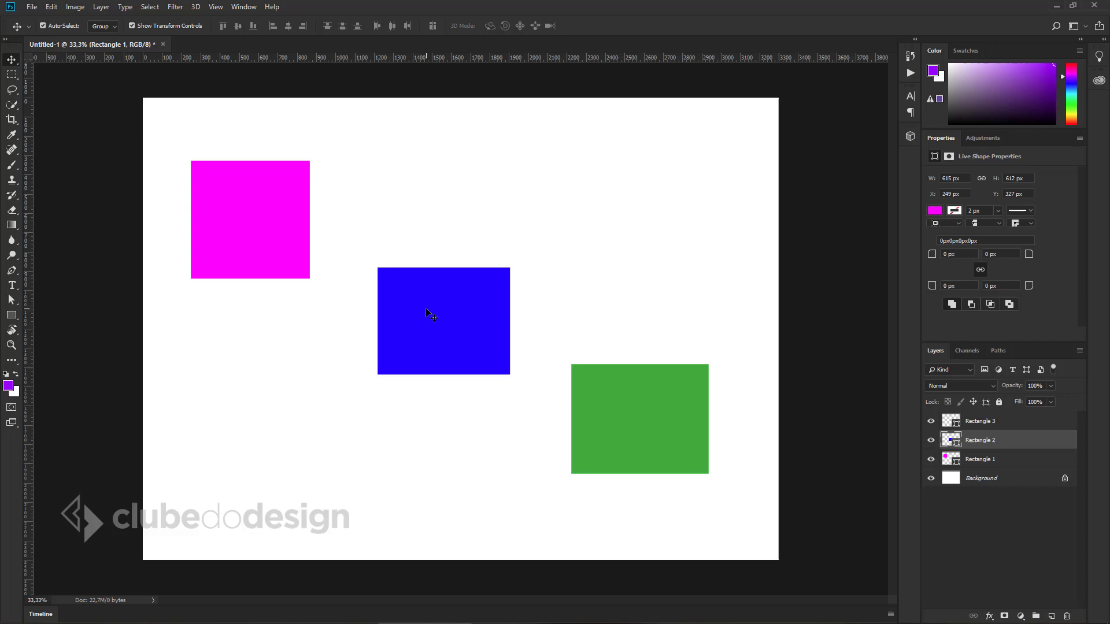
click(593, 425)
click(628, 289)
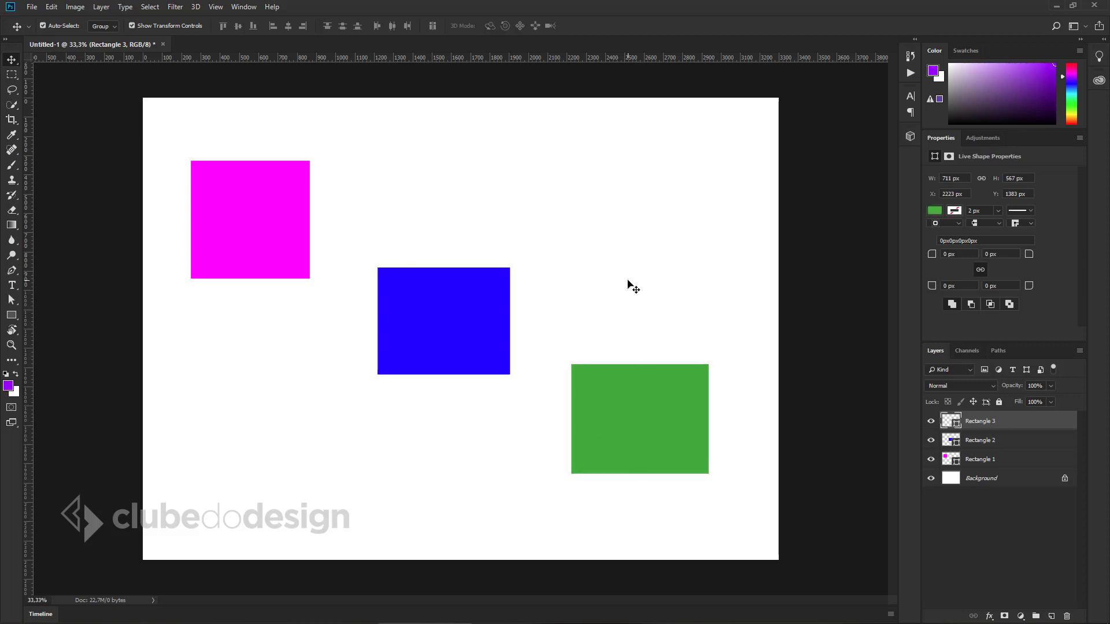
click(990, 460)
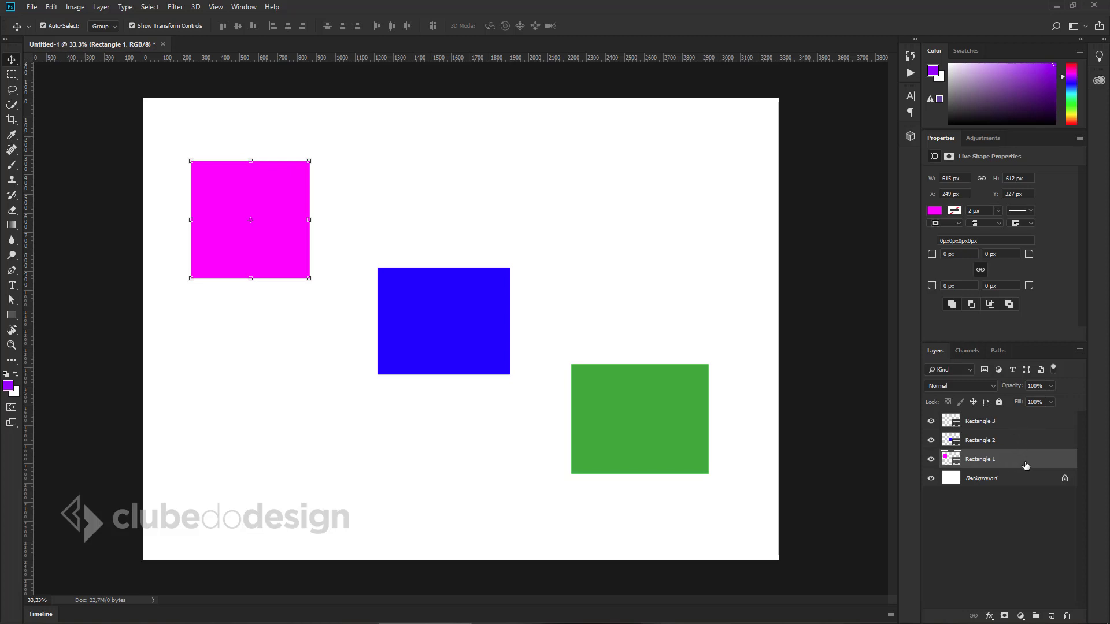
shift+click(1019, 427)
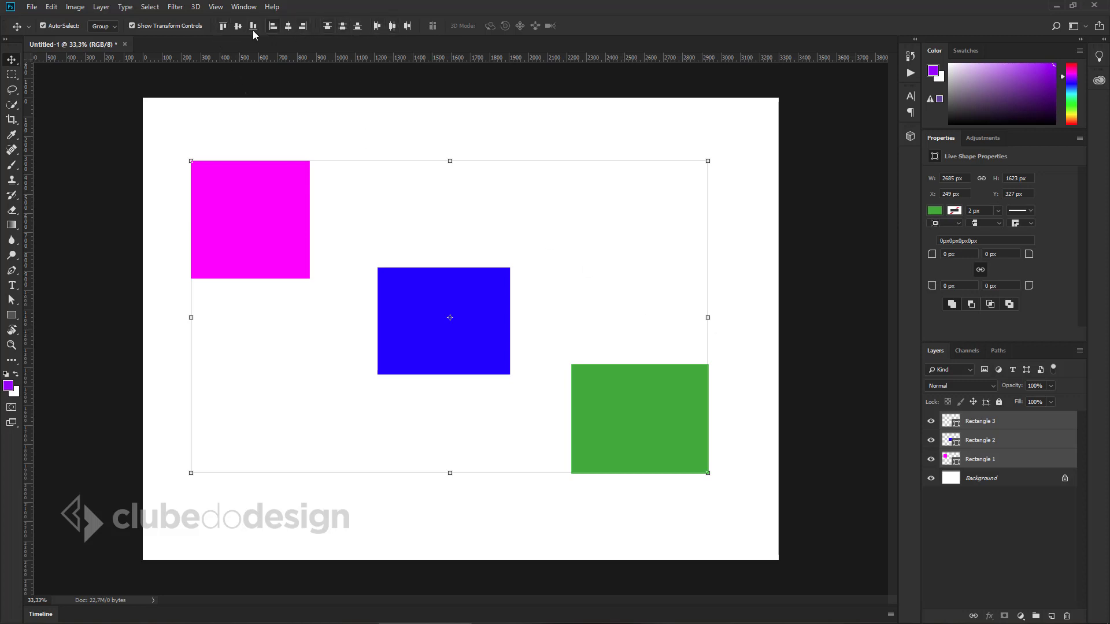
click(357, 26)
click(223, 27)
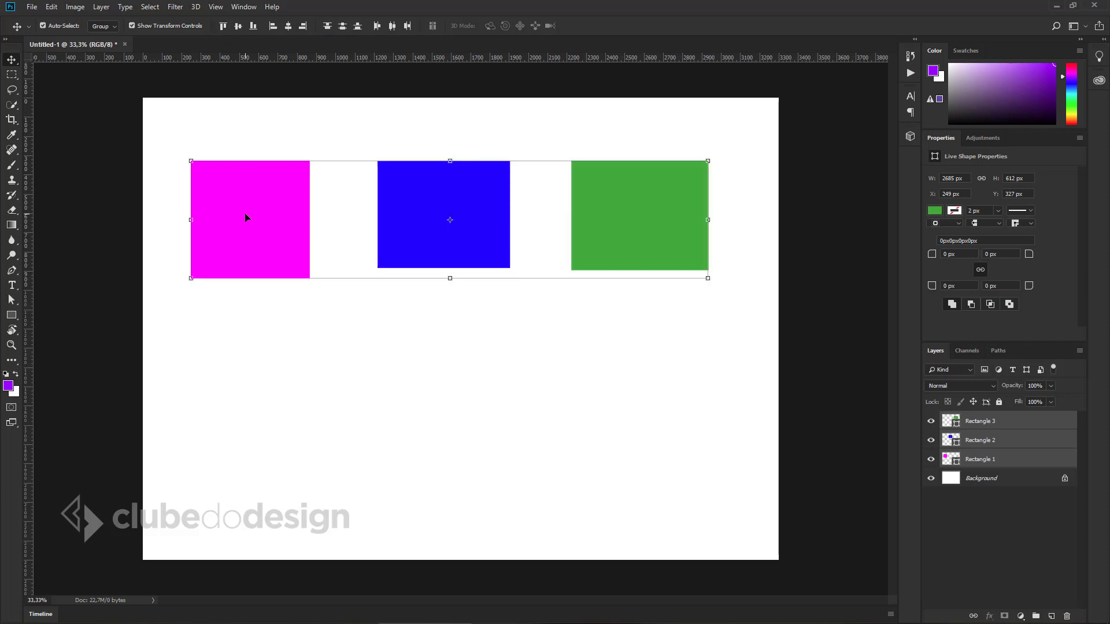
key(ctrl+z)
click(372, 212)
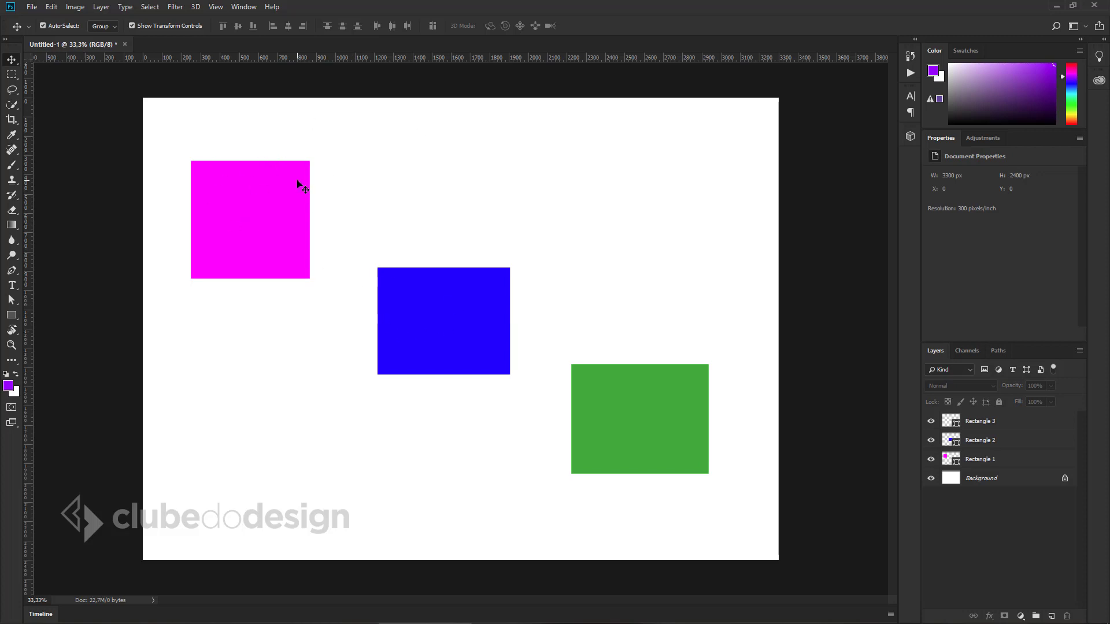
click(452, 321)
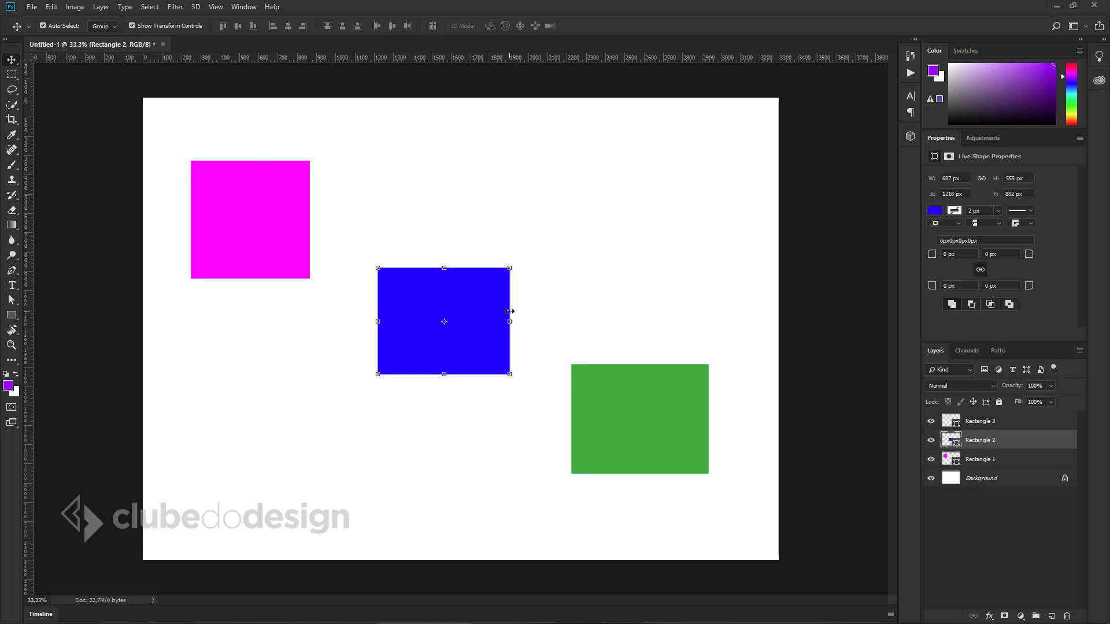
click(660, 410)
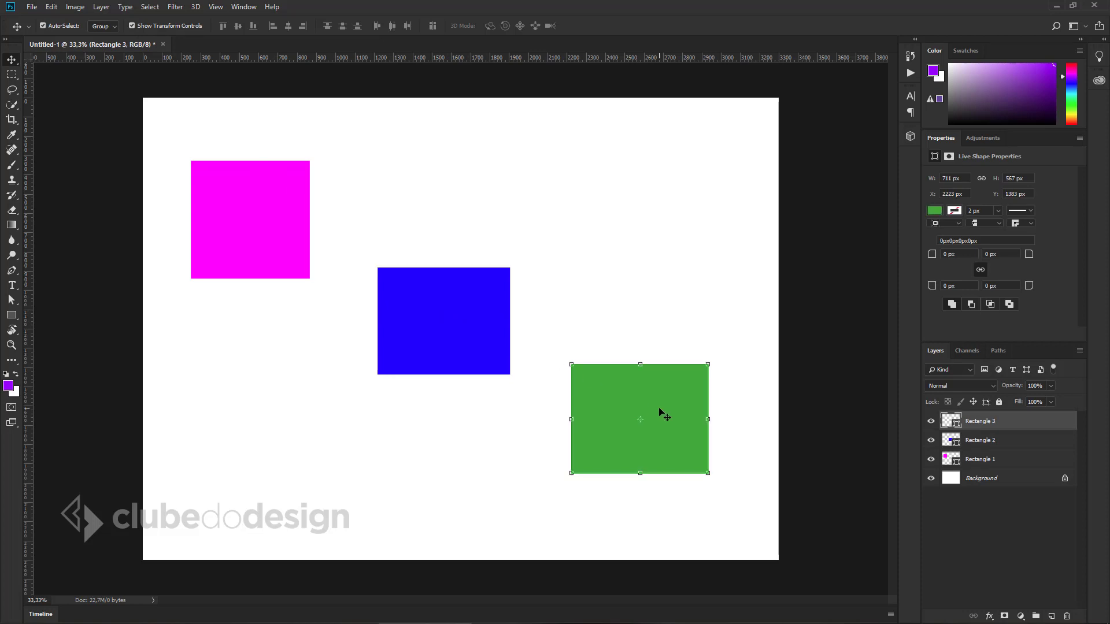
drag(619, 397, 615, 297)
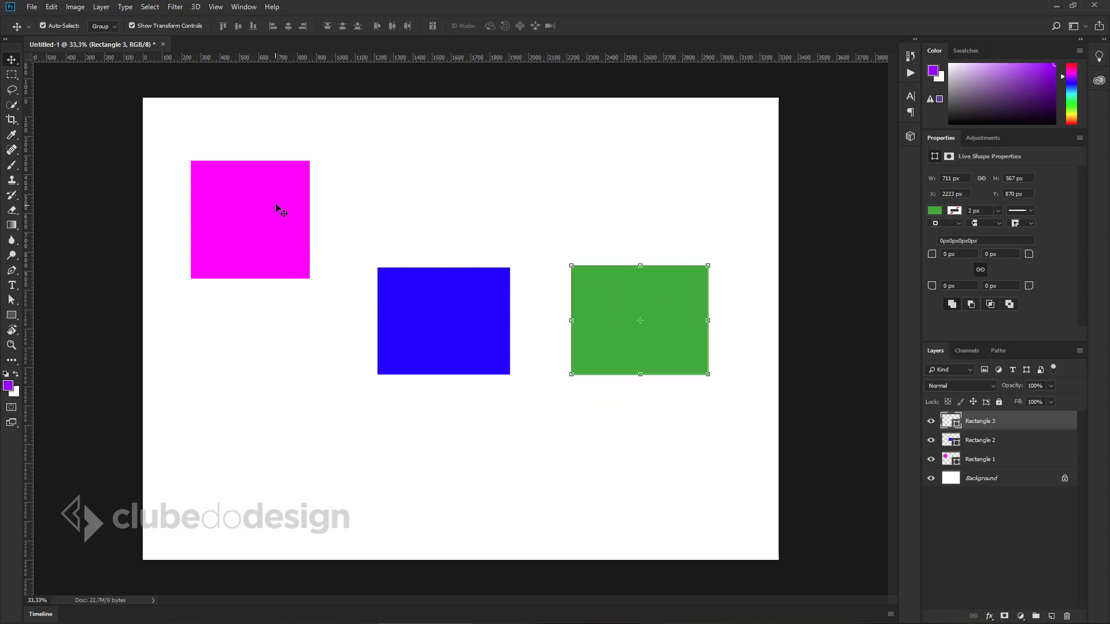
drag(277, 205, 276, 310)
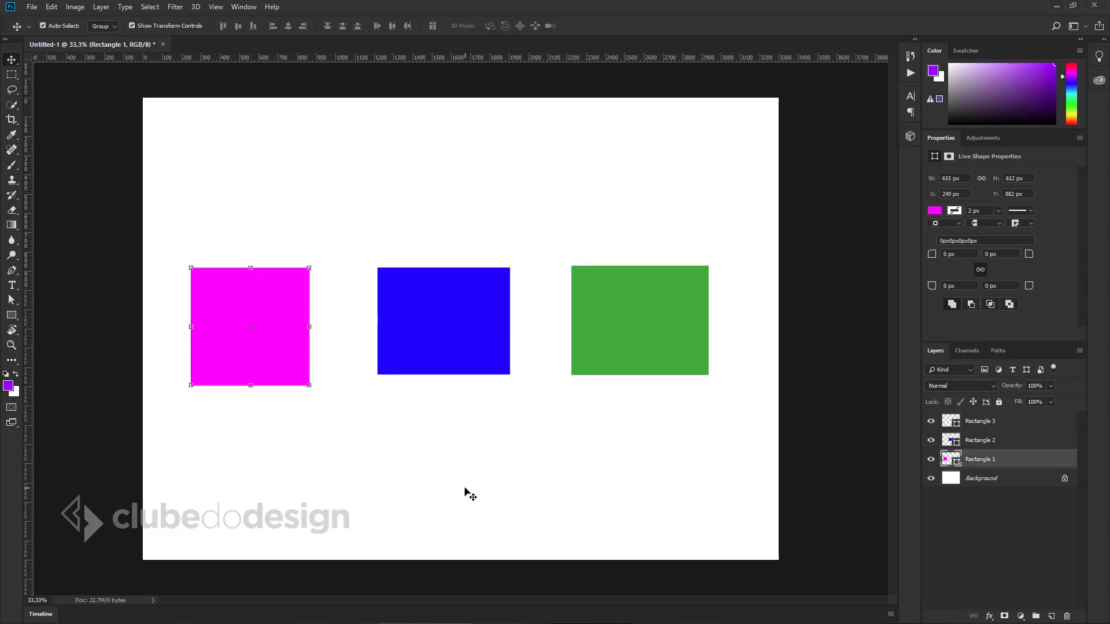
key(ctrl+z)
key(ctrl+z)
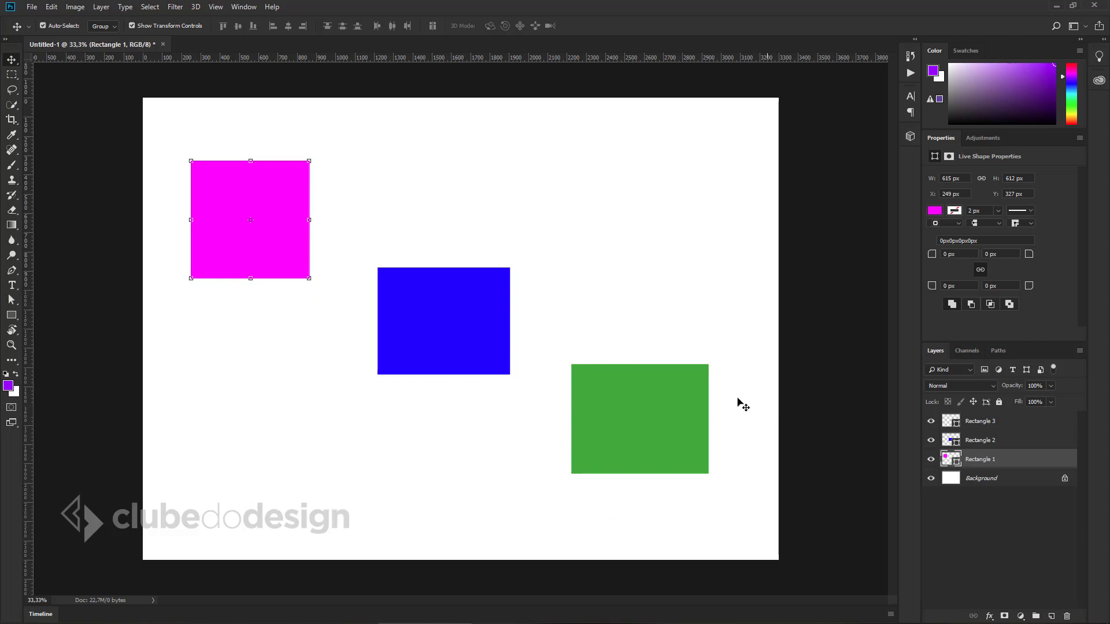
drag(652, 411, 650, 306)
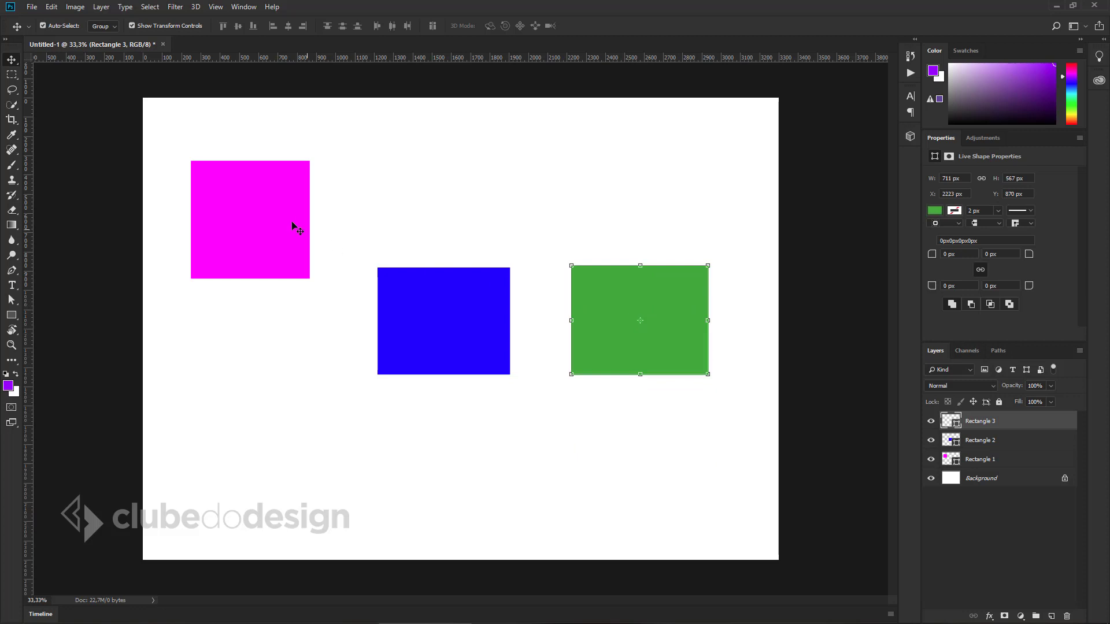
drag(292, 223, 292, 327)
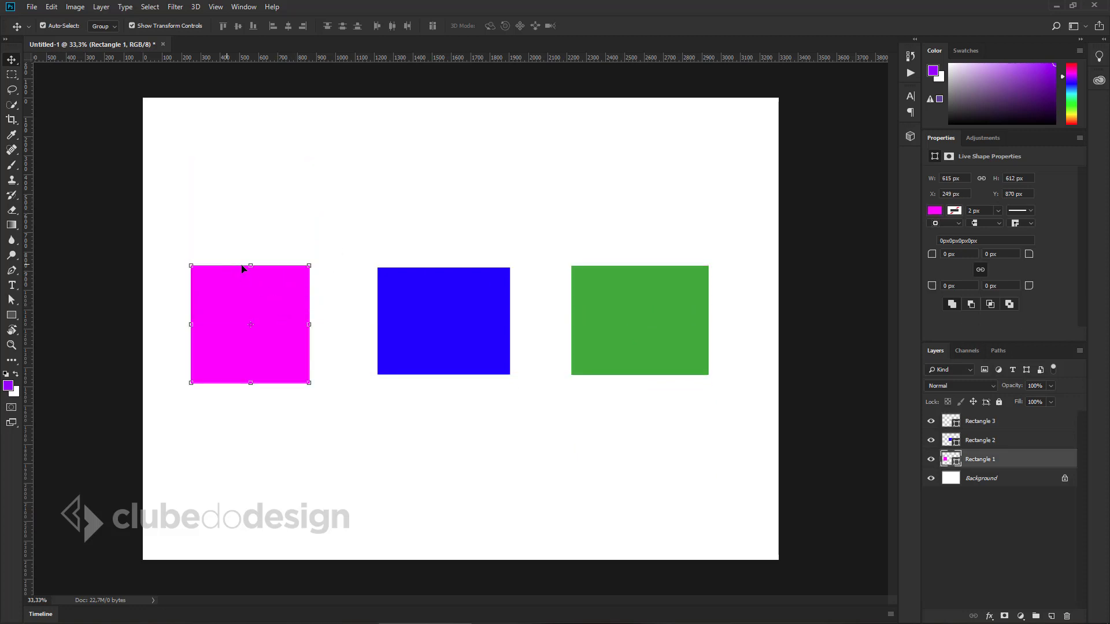
drag(638, 315, 638, 315)
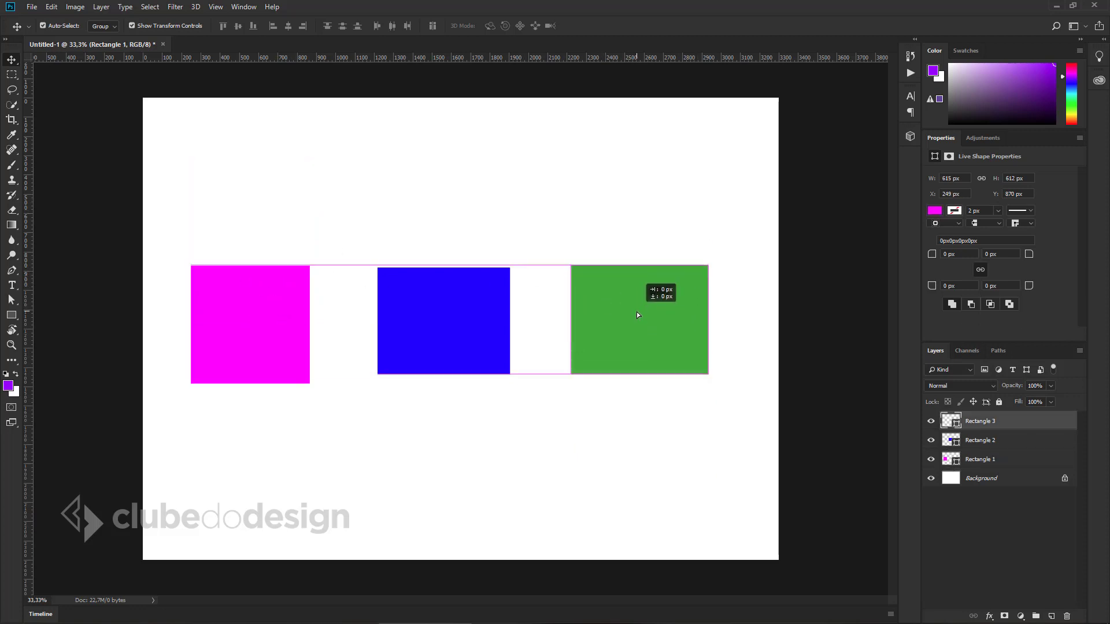
click(477, 315)
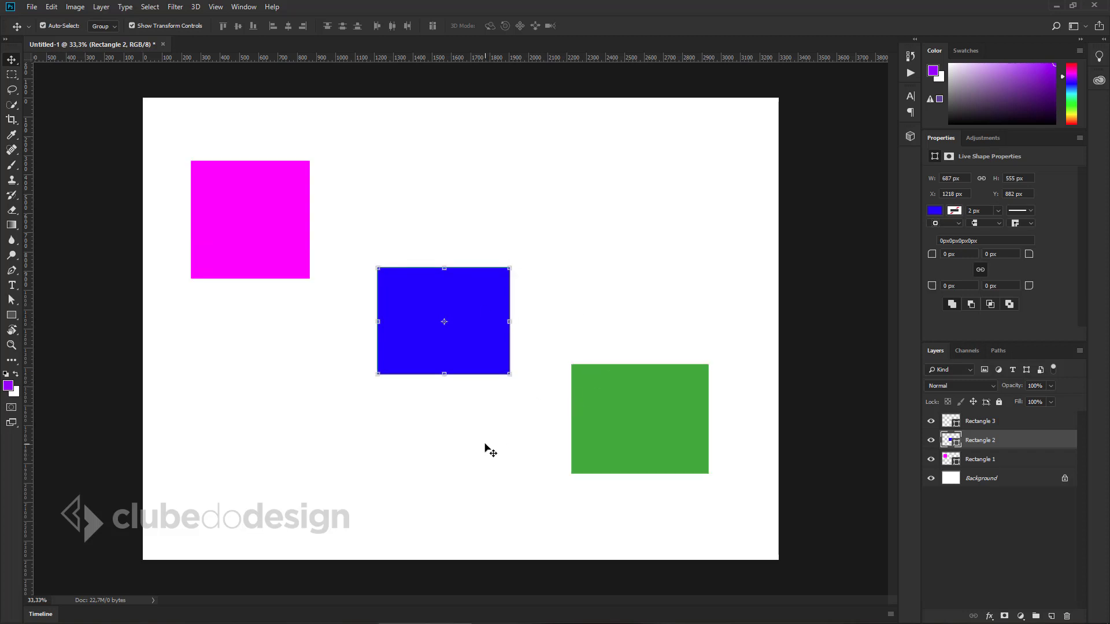
mouse_move(595, 404)
mouse_down()
mouse_move(601, 297)
mouse_move(617, 384)
mouse_up()
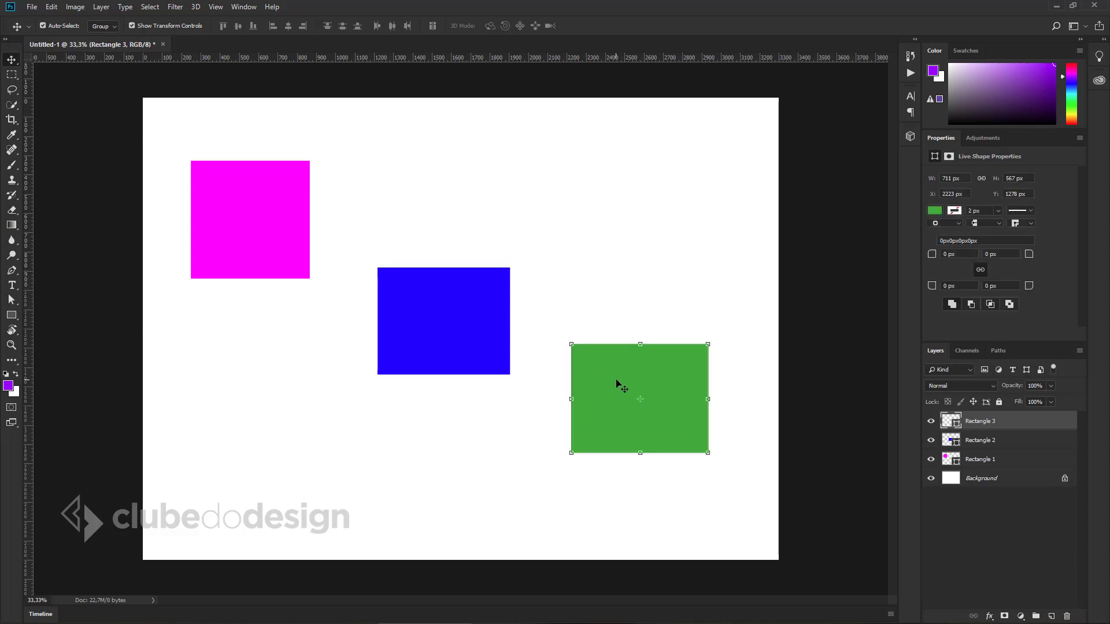
click(518, 225)
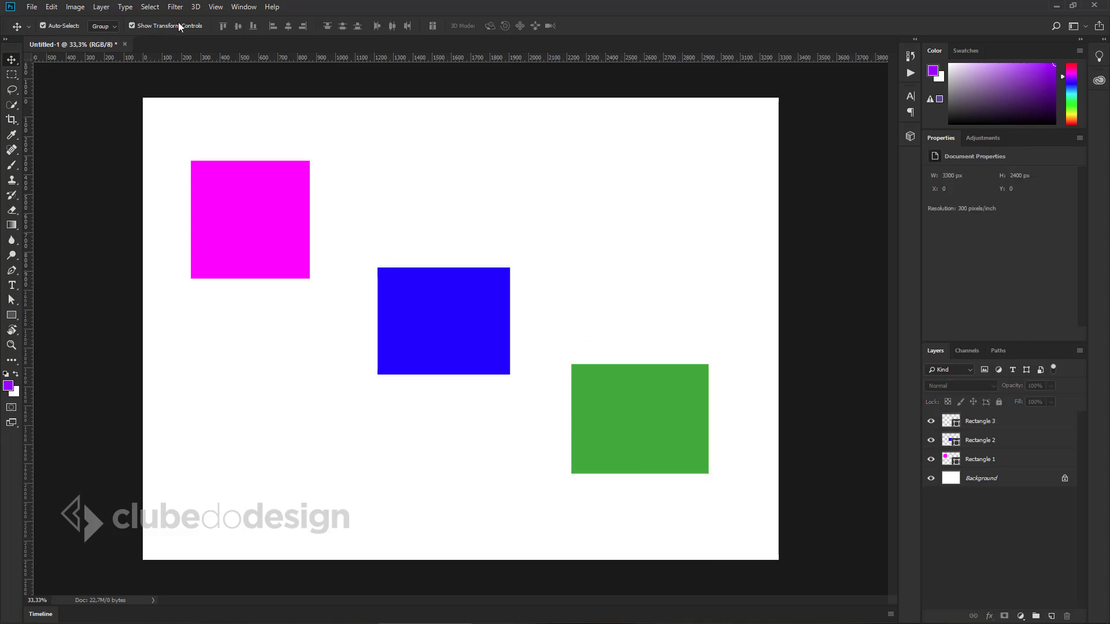
- Verify Smart Guides is ticked under View > Show, then marquee-select all three rectangles
click(215, 7)
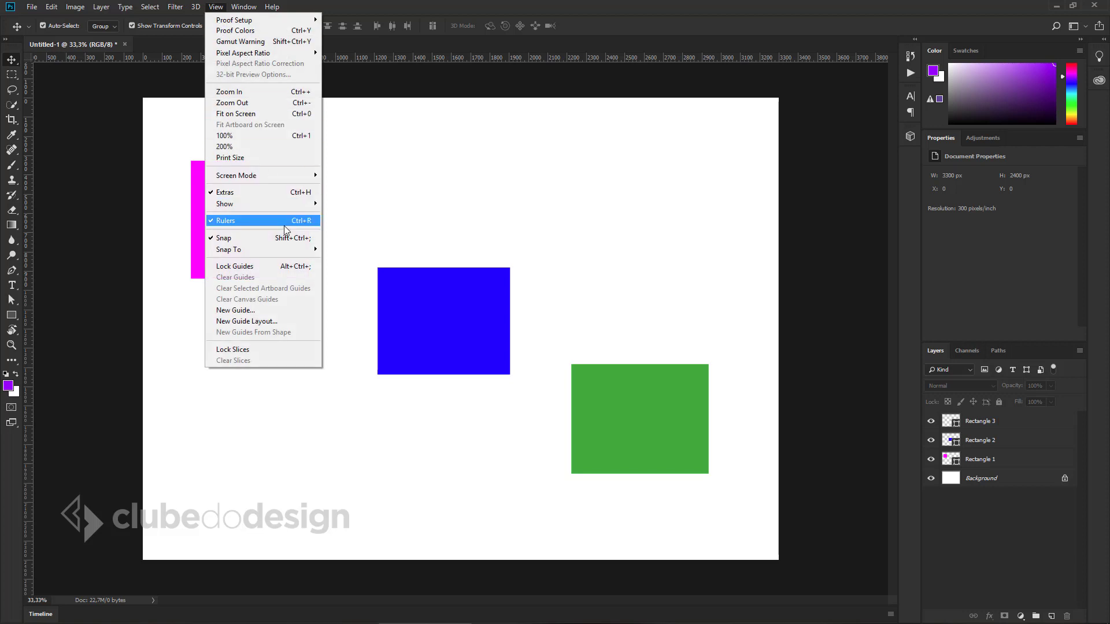
mouse_move(260, 204)
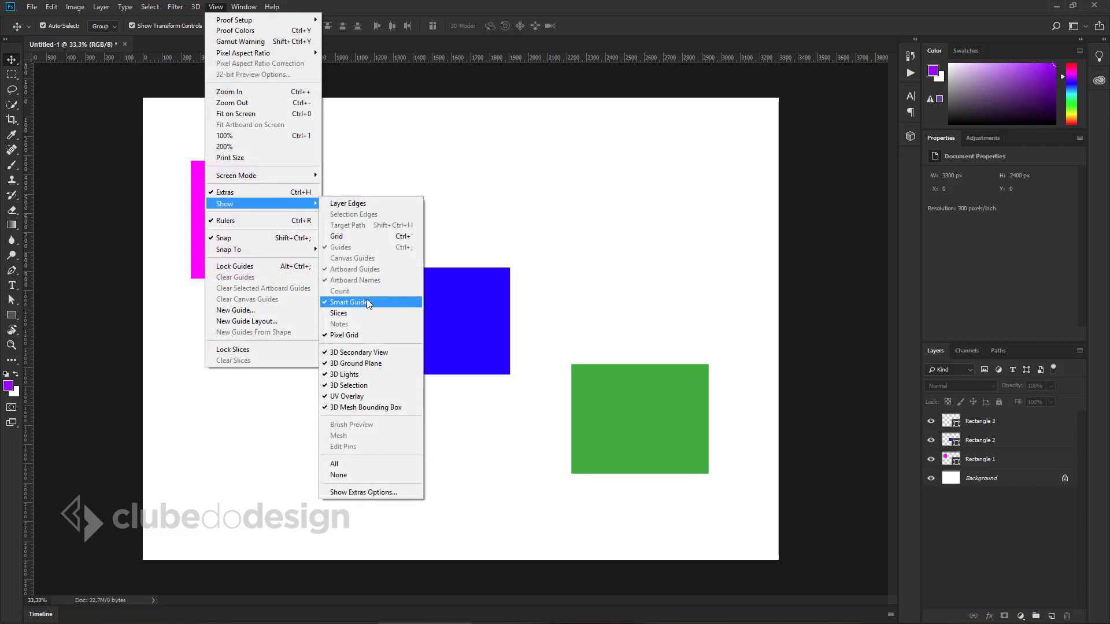
click(543, 272)
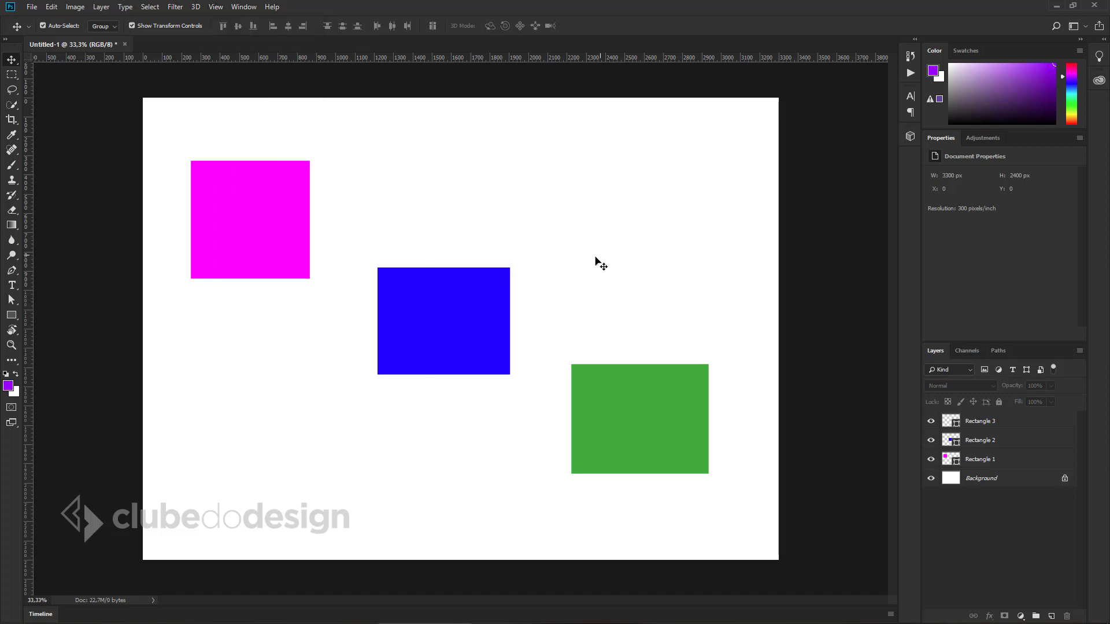
drag(179, 143, 763, 505)
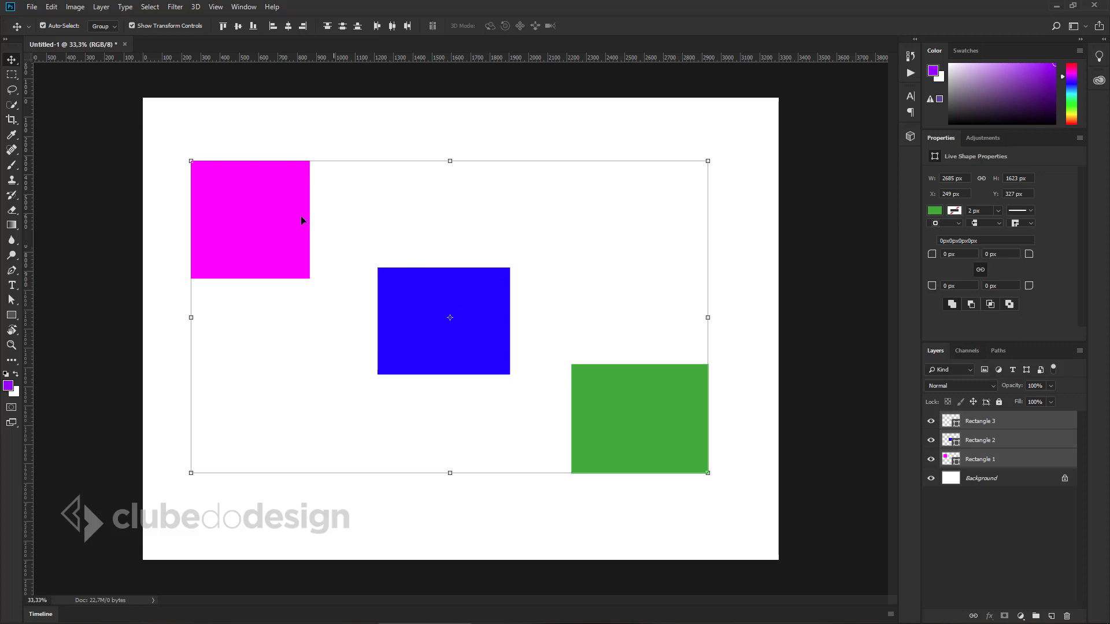
click(657, 307)
drag(633, 403, 633, 307)
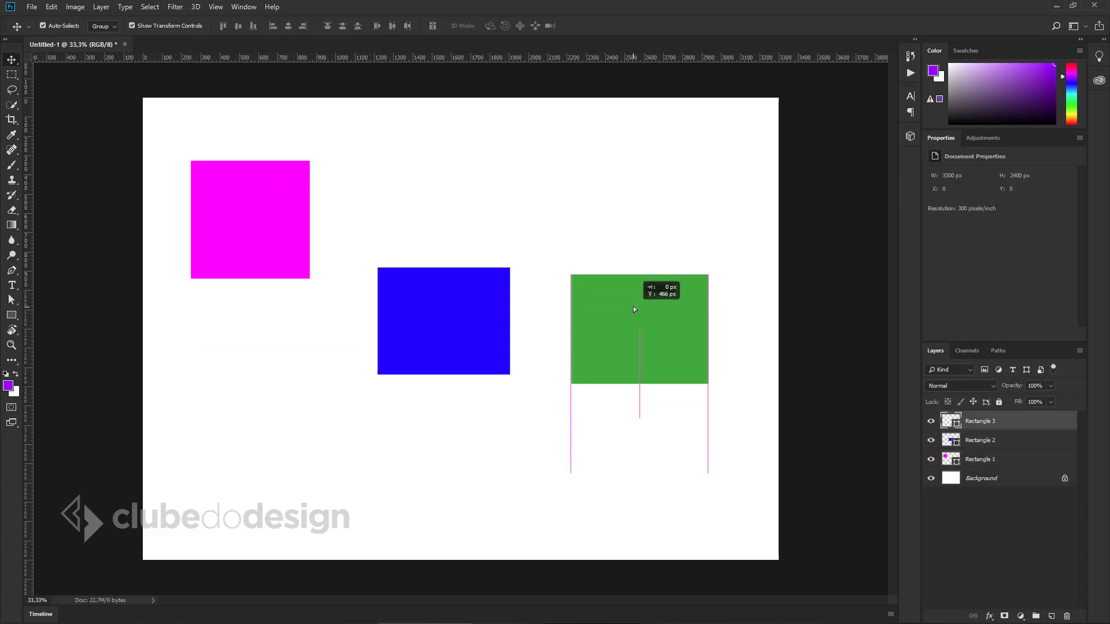
key(ctrl+z)
drag(182, 134, 769, 523)
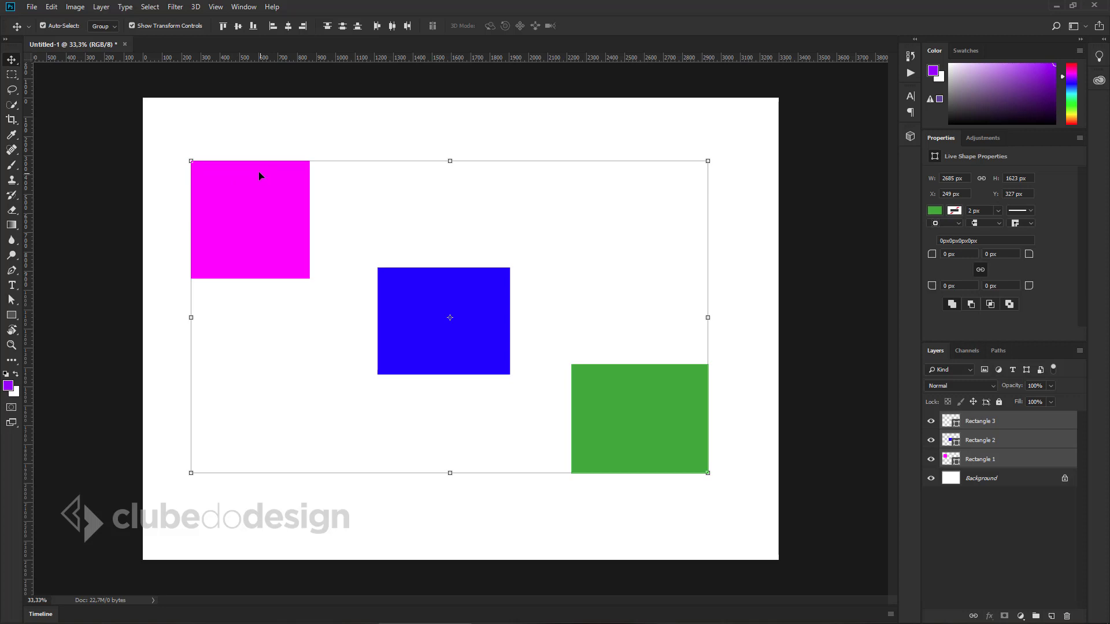
click(223, 26)
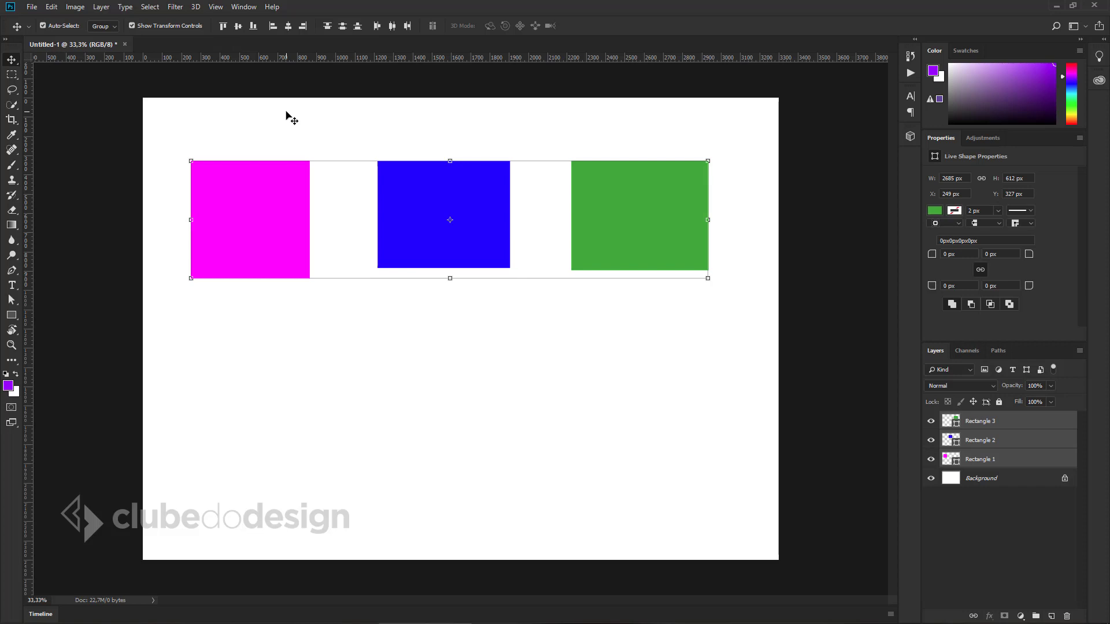
key(ctrl+z)
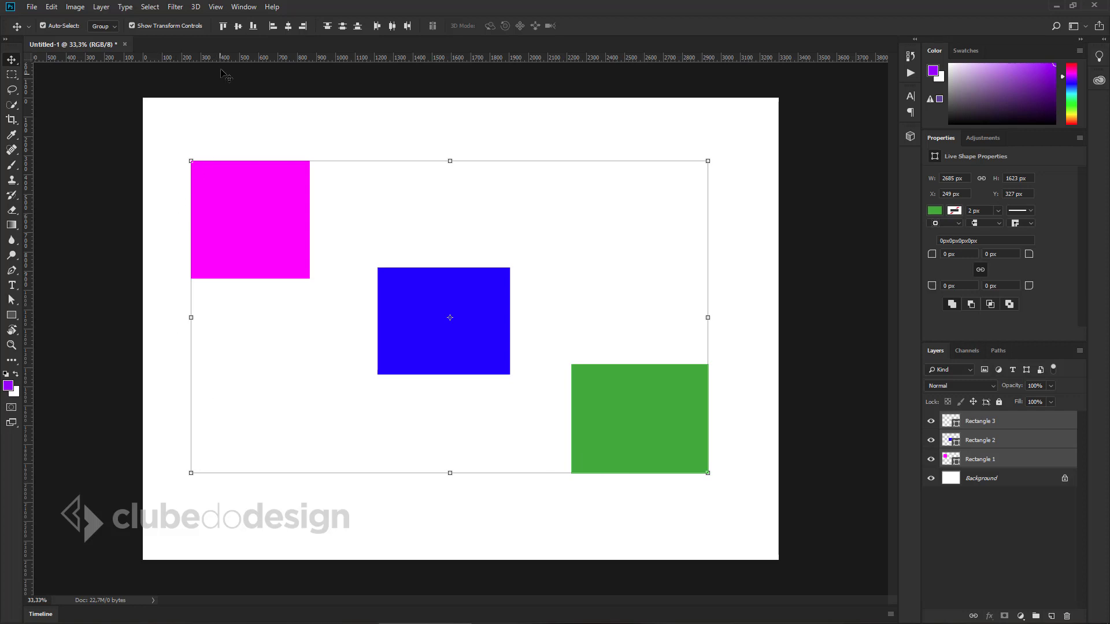
click(253, 25)
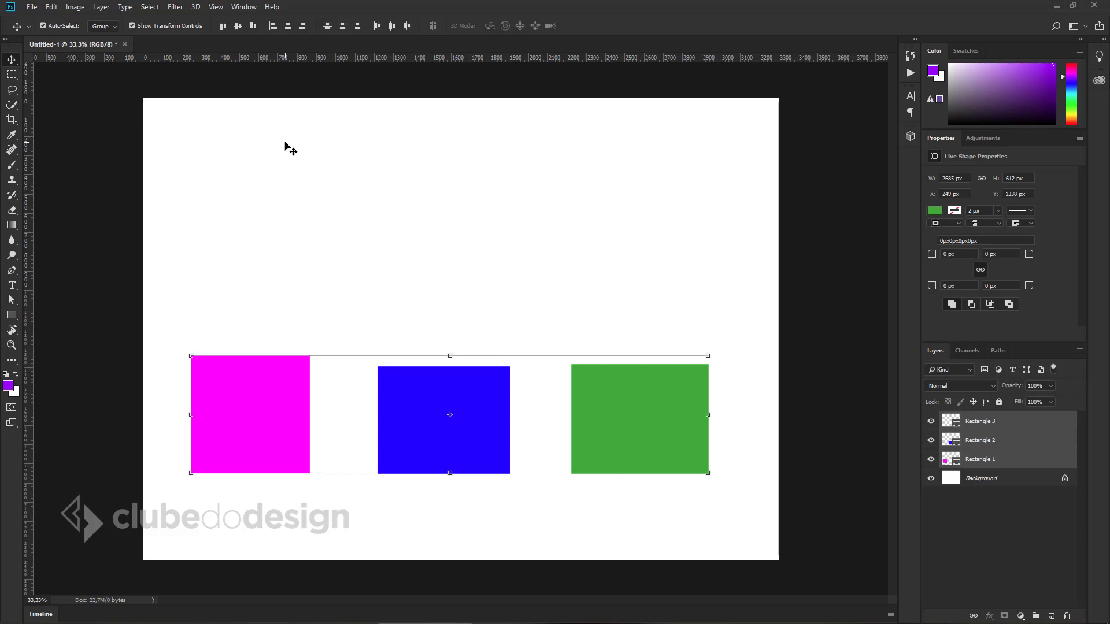
key(ctrl+z)
click(583, 240)
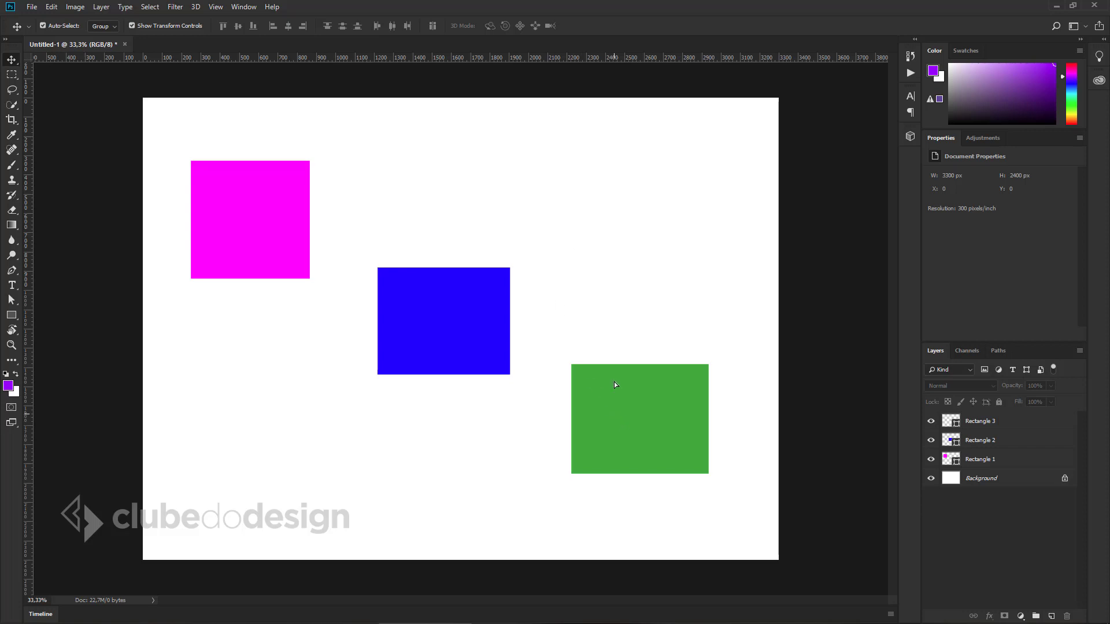
- Move the green rectangle higher, try Align Bottom Edges and undo it, then reselect all three
mouse_move(640, 398)
mouse_down()
mouse_move(473, 331)
mouse_move(459, 413)
mouse_move(473, 412)
mouse_up()
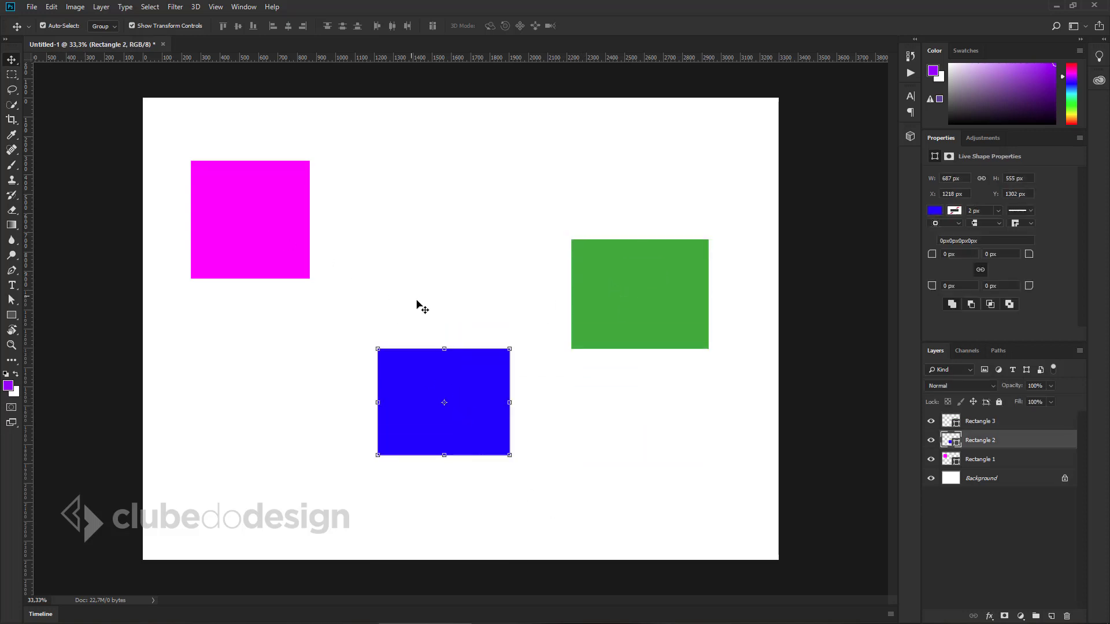
drag(782, 500, 119, 140)
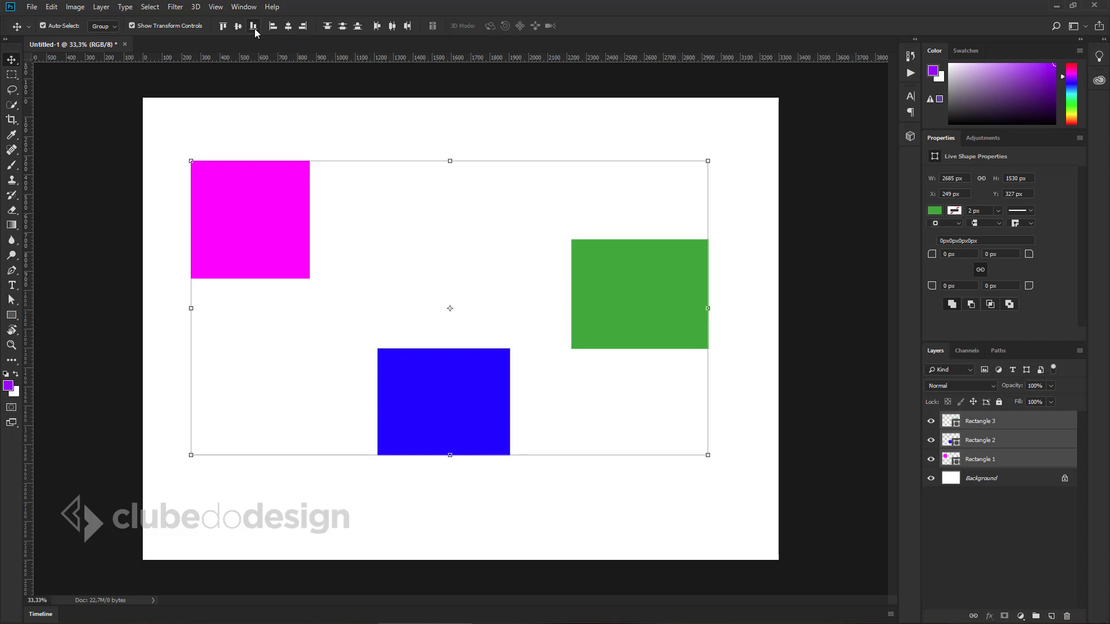
click(253, 26)
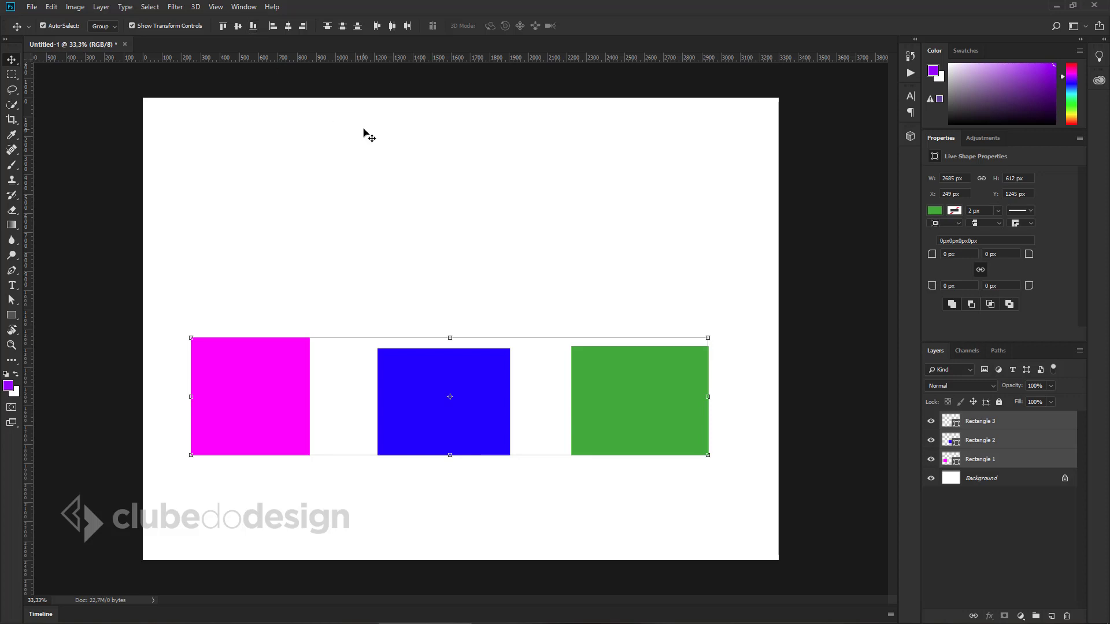
key(ctrl+z)
click(469, 231)
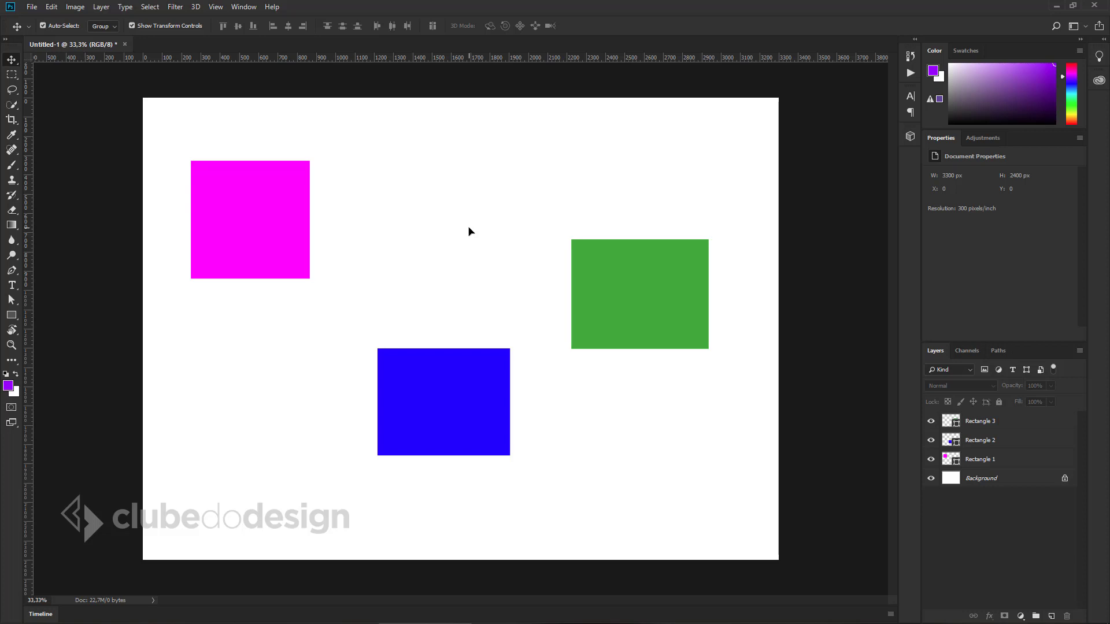
drag(174, 137, 745, 480)
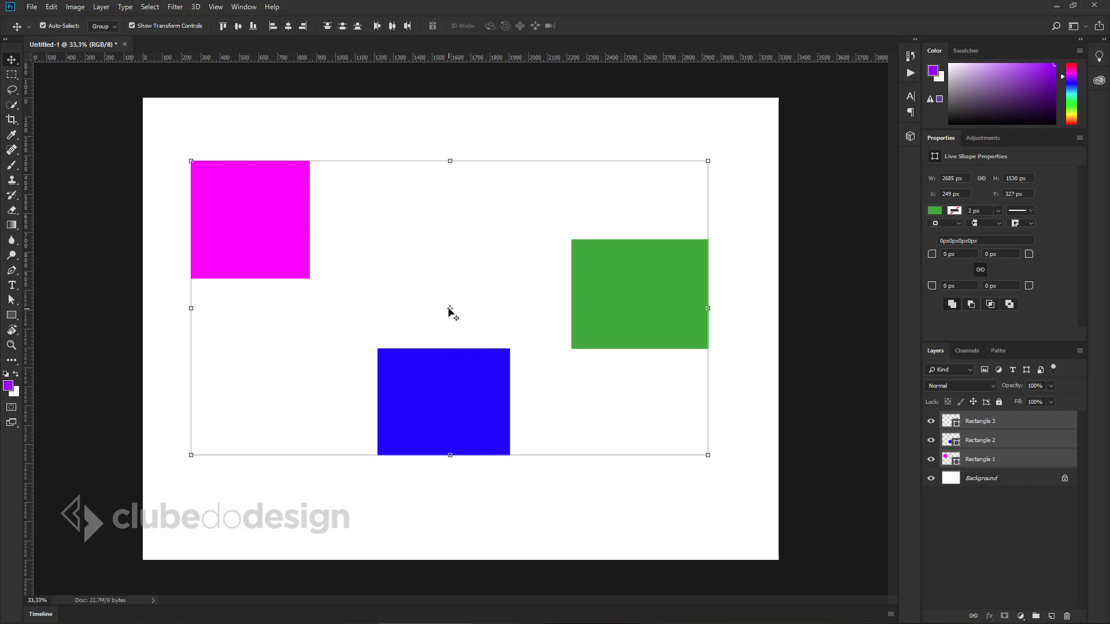
click(289, 26)
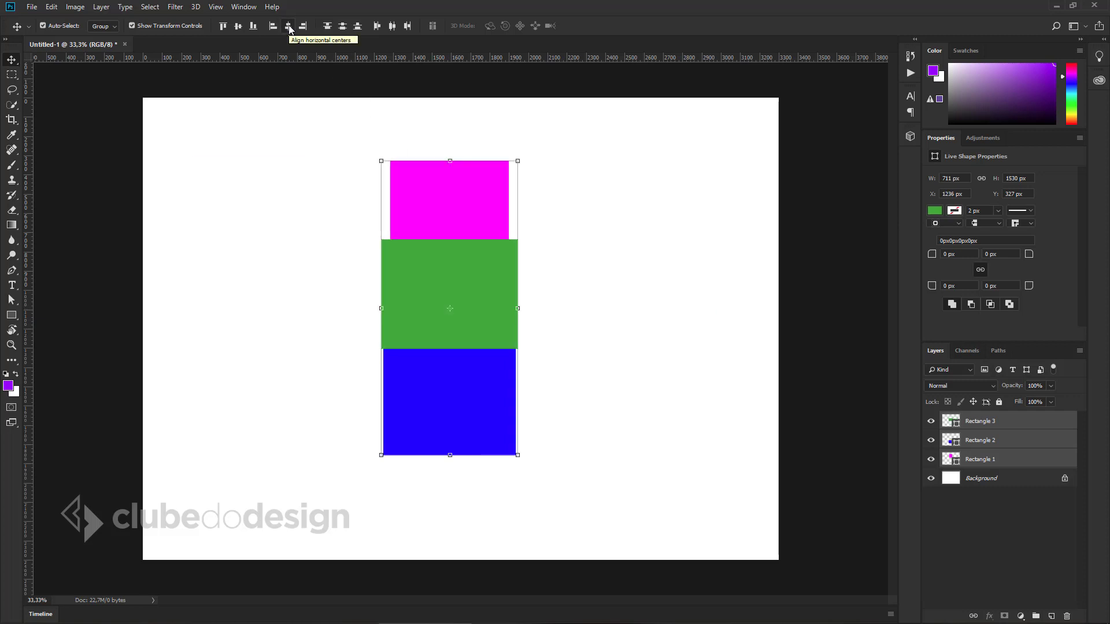
key(ctrl+z)
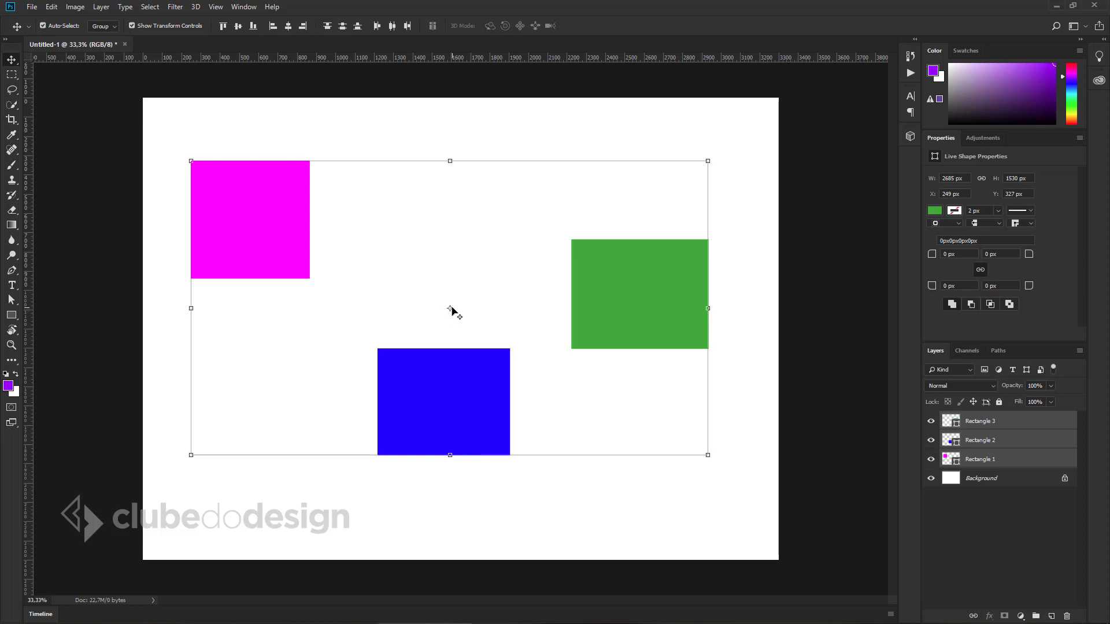
click(237, 25)
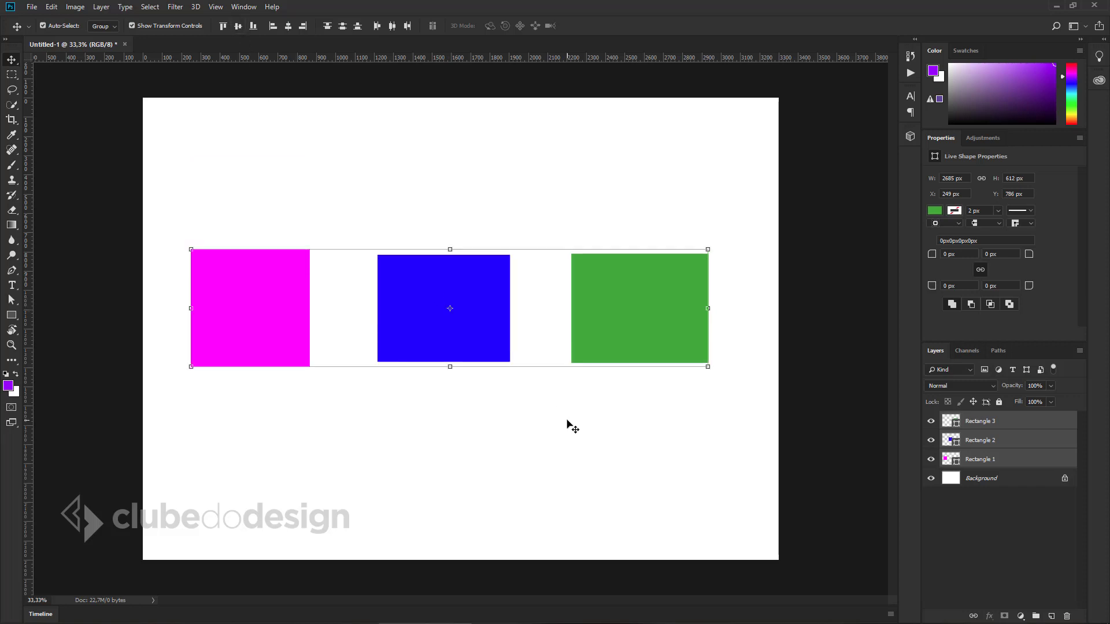
key(ctrl+z)
click(747, 419)
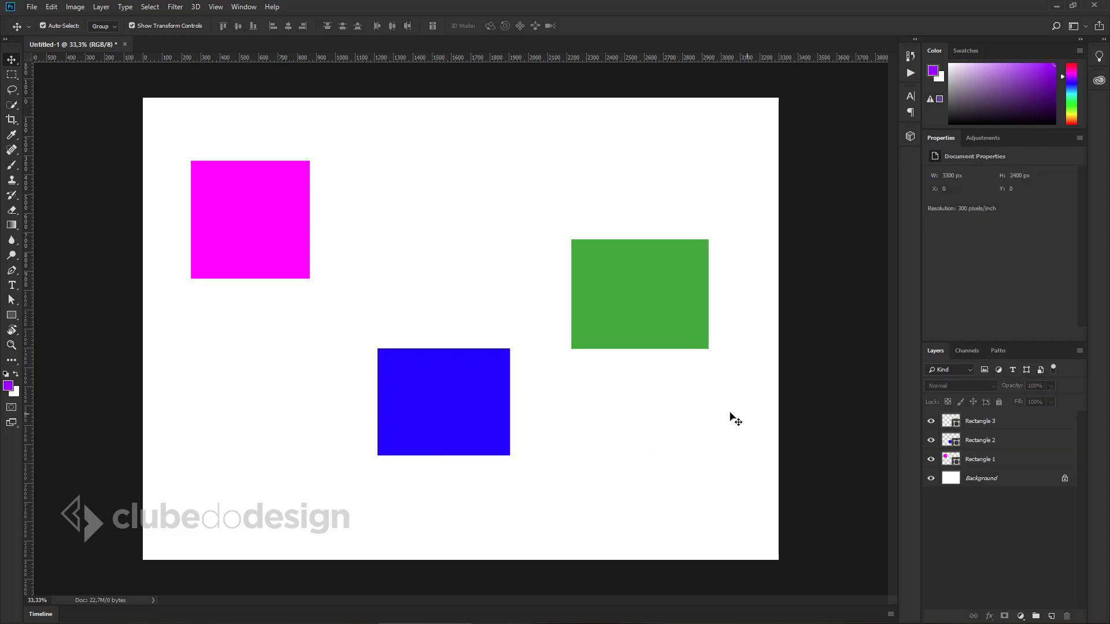
click(635, 314)
- Move the blue rectangle beside the green one and the magenta square beside the blue
click(443, 441)
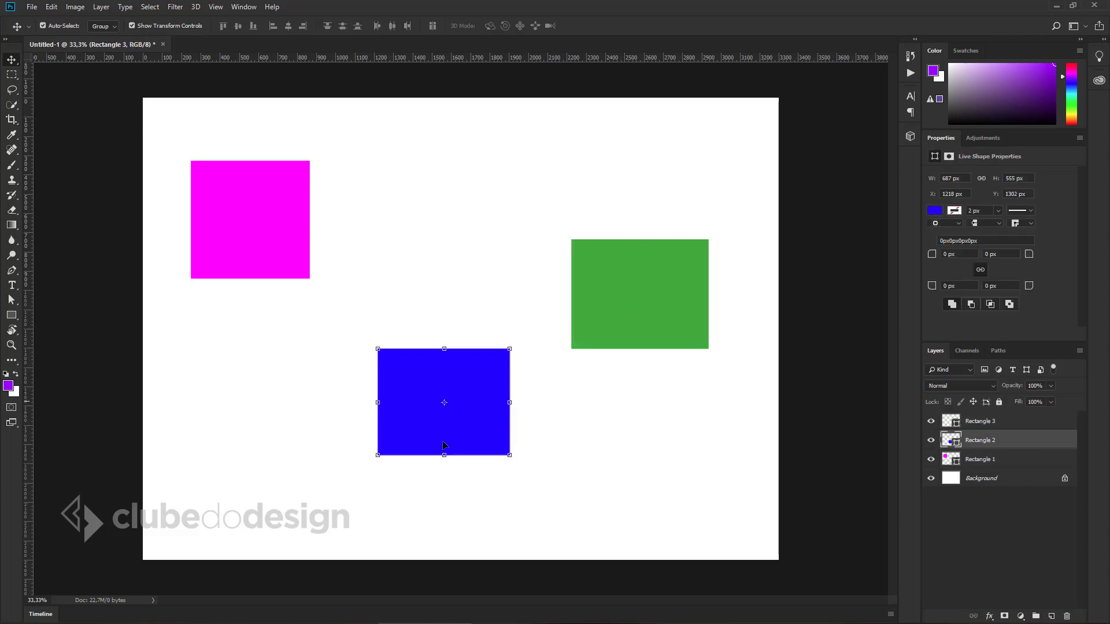
click(621, 414)
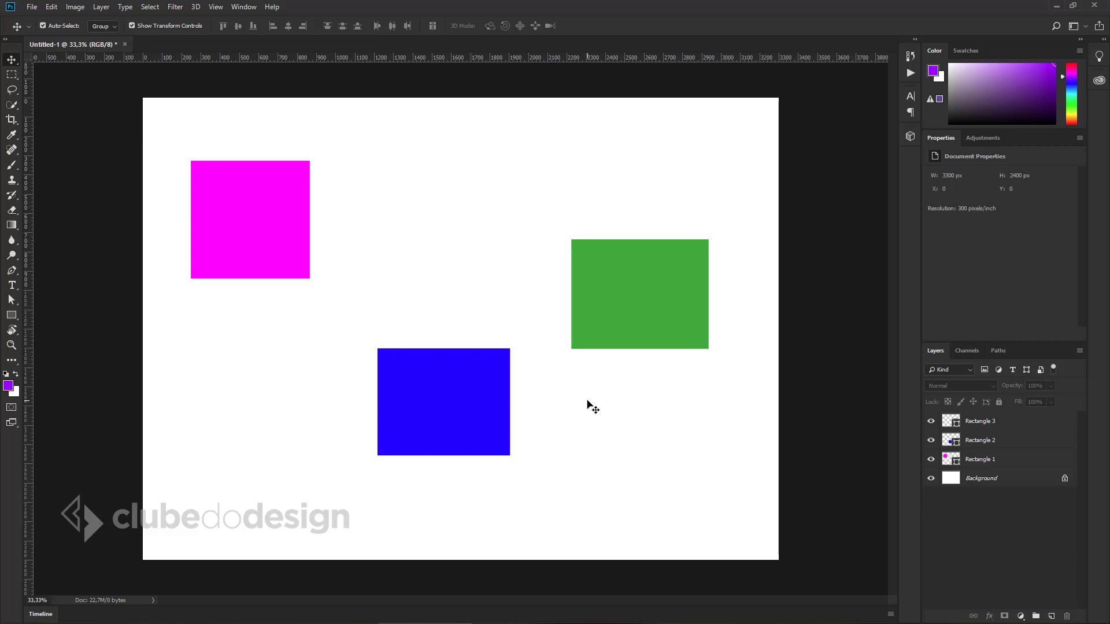
mouse_move(517, 399)
mouse_down()
mouse_move(559, 301)
mouse_move(545, 292)
mouse_up()
key(ctrl+t)
key(Return)
drag(292, 193, 402, 272)
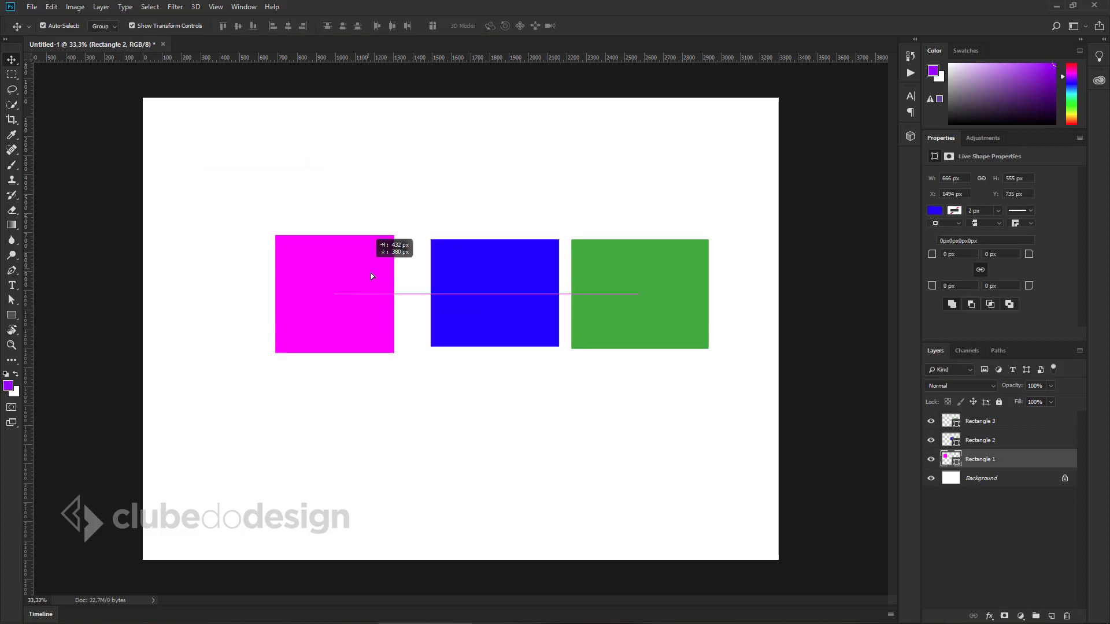
click(560, 471)
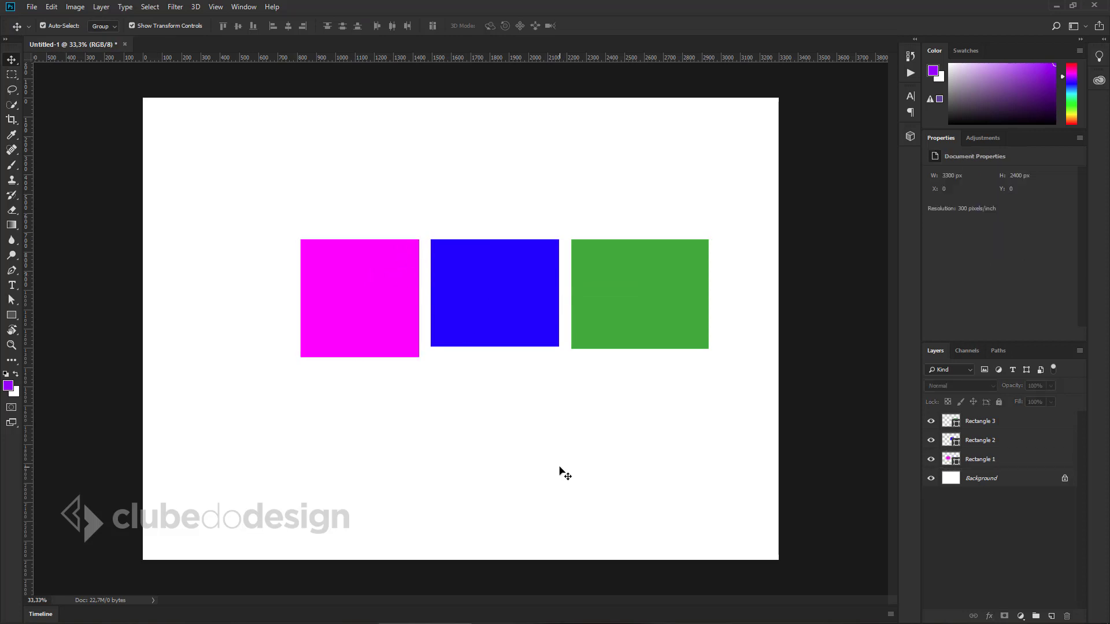